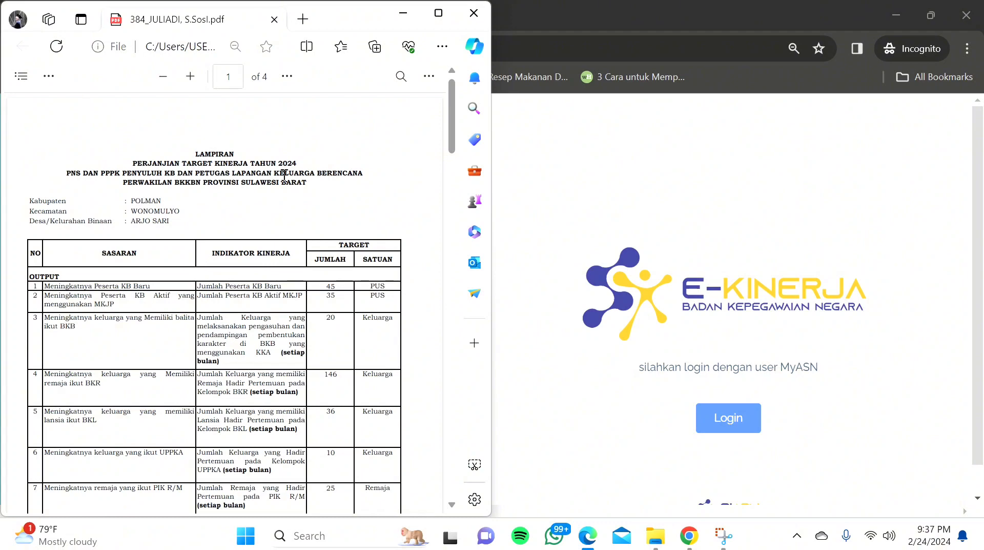
# Step: Sign in to eKinerja through MyASN SSO with the employee's NIP and password, then open Profil
pyautogui.click(705, 166)
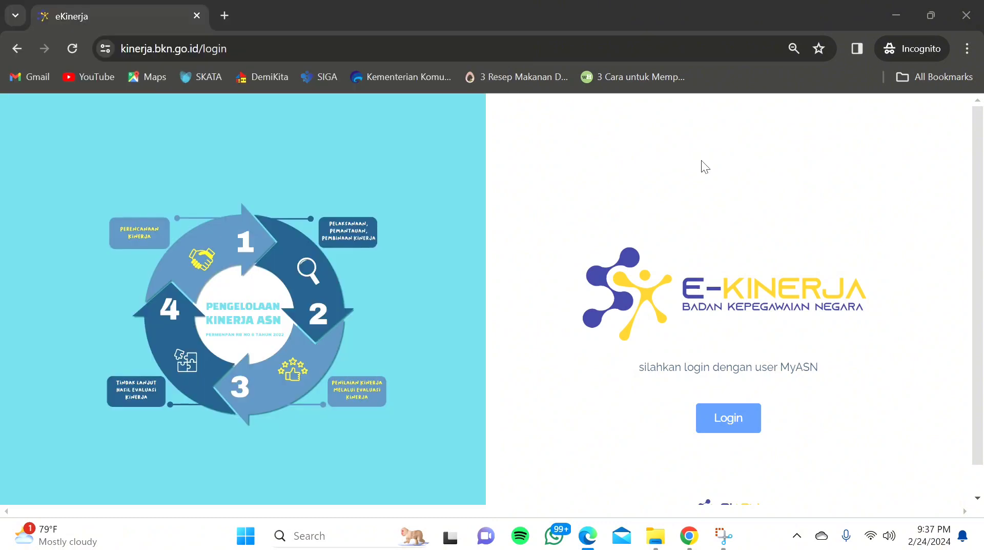
pyautogui.click(722, 429)
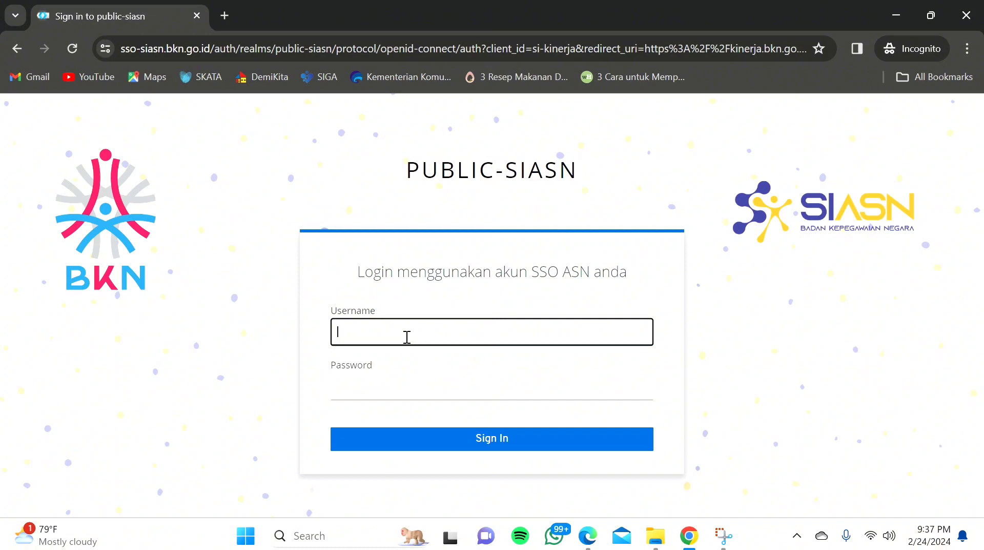
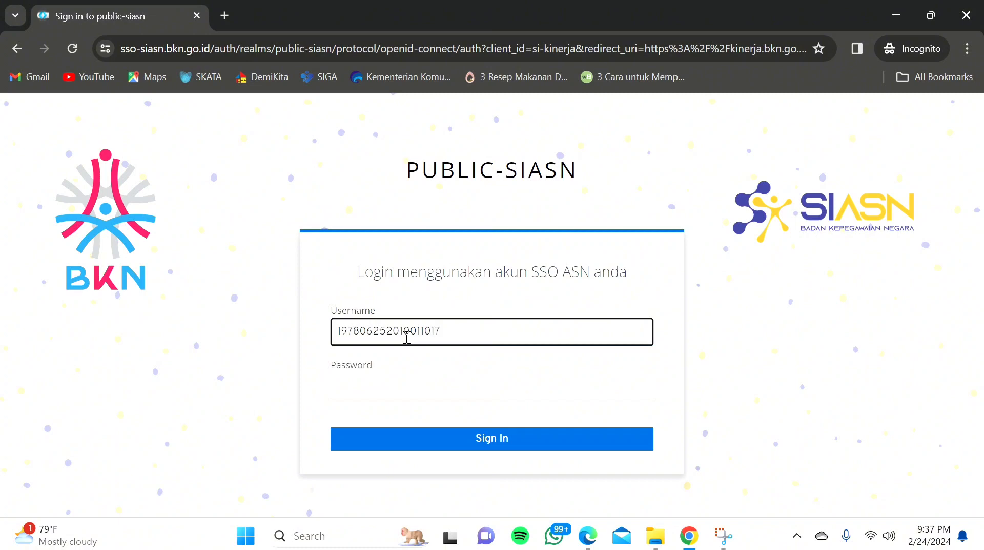
pyautogui.click(357, 392)
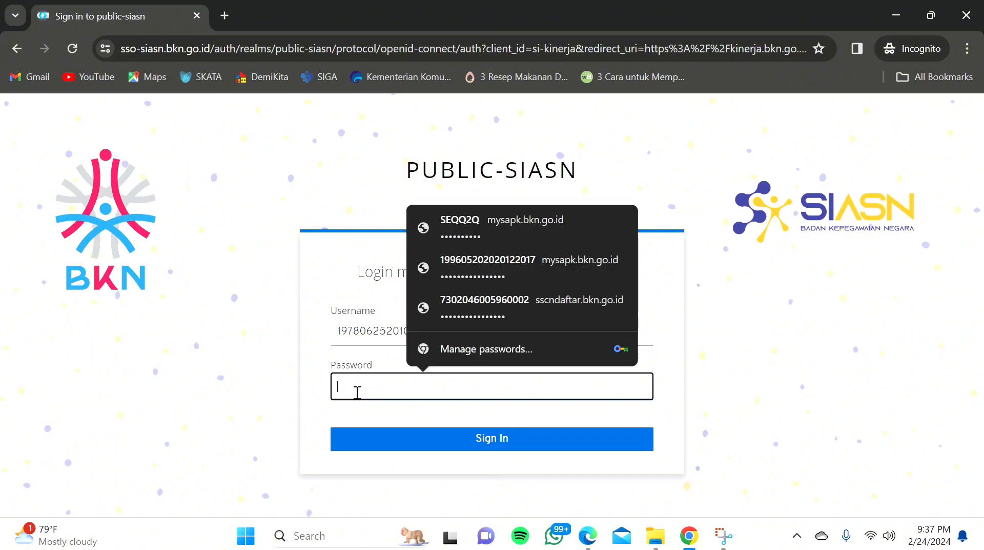
pyautogui.write('*')
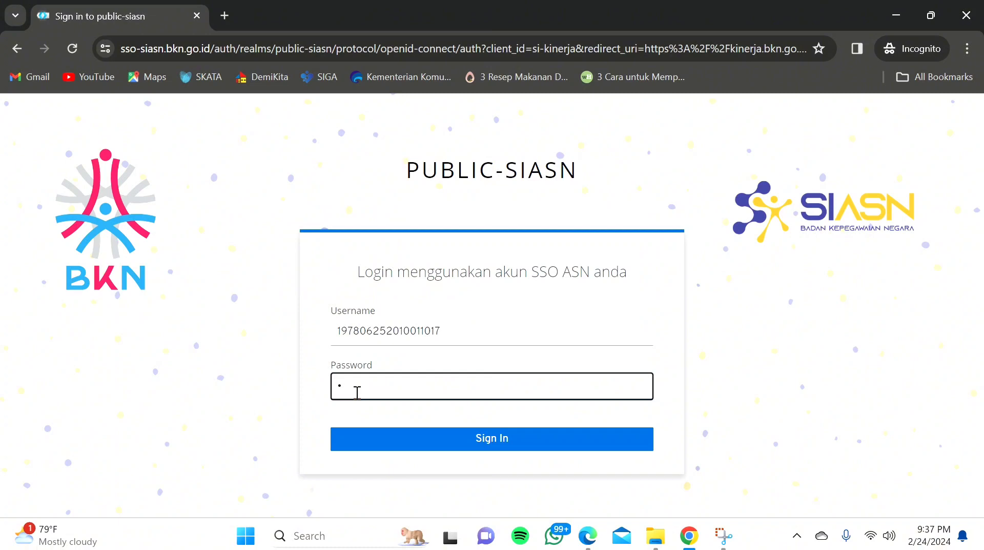
pyautogui.write('*********')
pyautogui.click(457, 447)
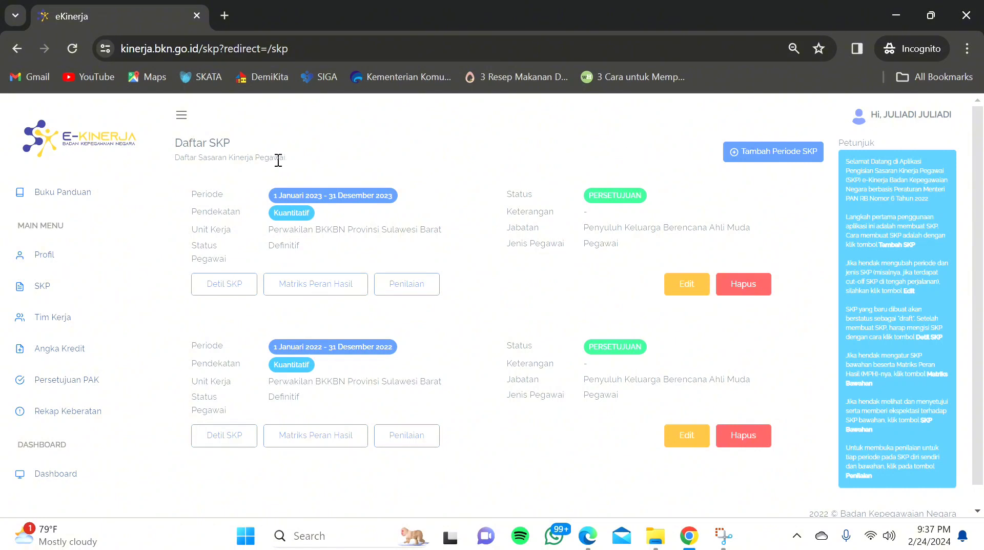
pyautogui.click(62, 262)
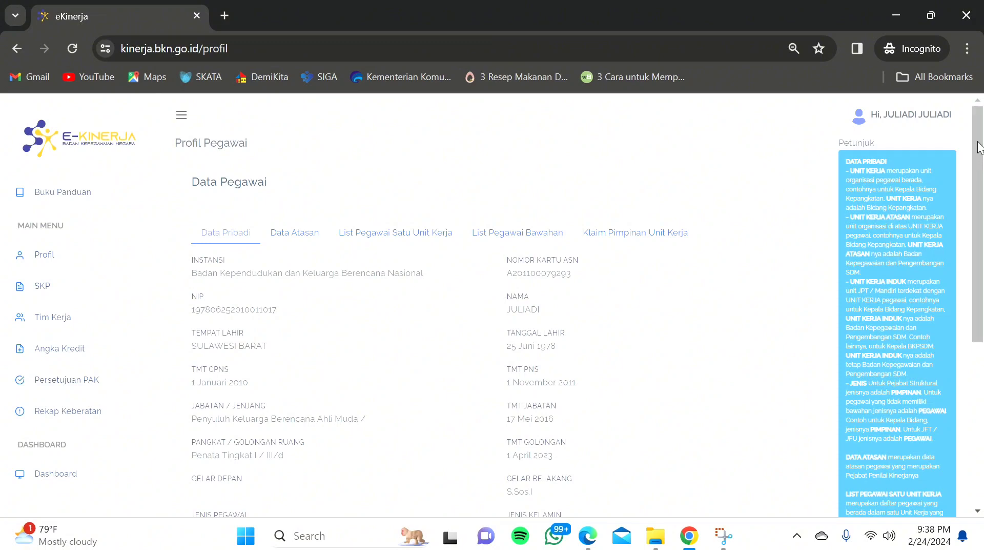
# Step: Look over the Data Pribadi and Data Atasan details, then open Edit Profil
pyautogui.moveTo(979, 148); pyautogui.dragTo(979, 169)
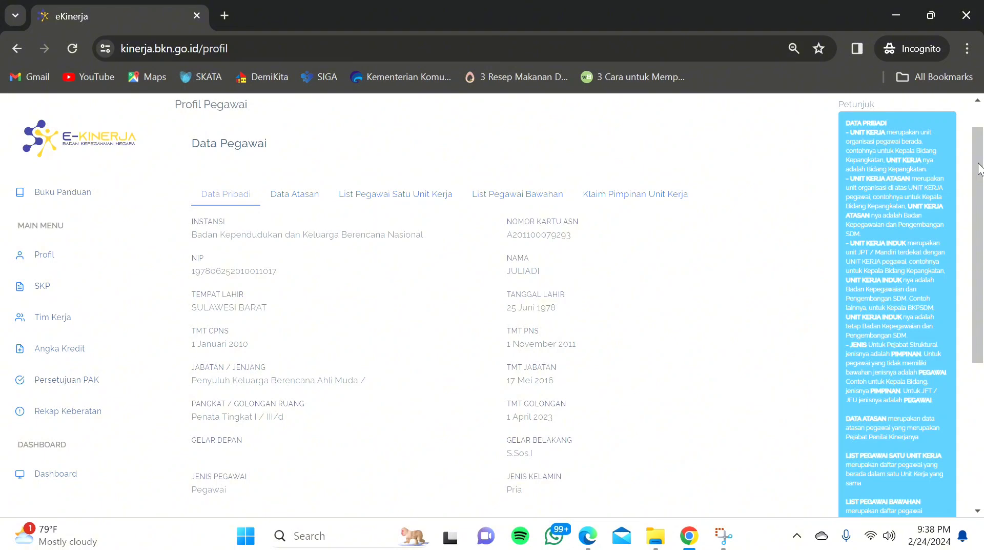
pyautogui.moveTo(979, 168); pyautogui.dragTo(980, 211)
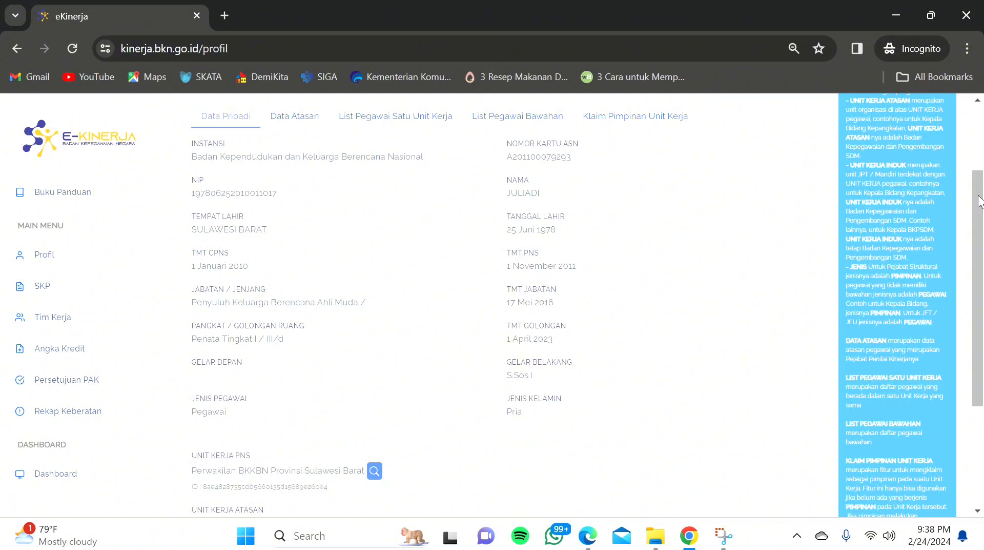
pyautogui.moveTo(979, 200); pyautogui.dragTo(979, 231)
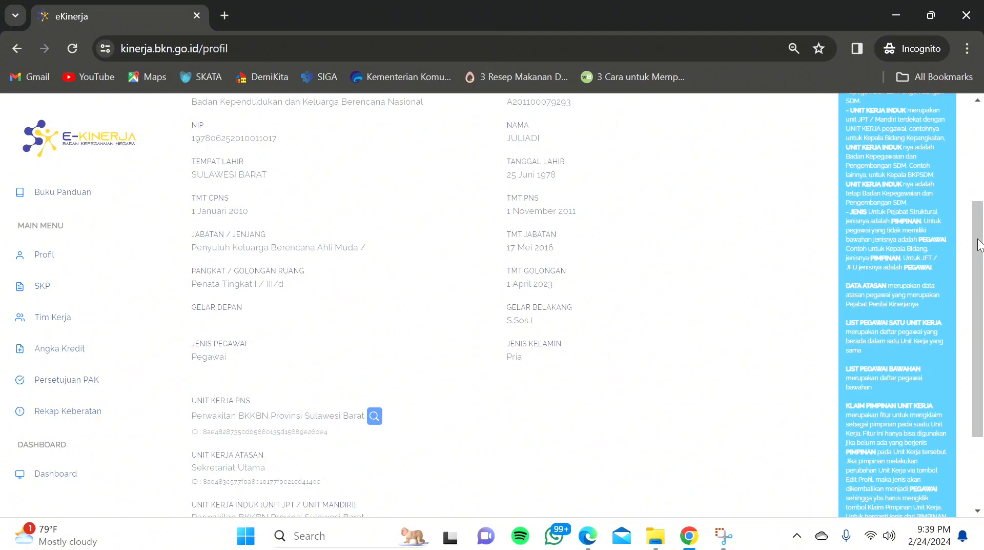
pyautogui.moveTo(980, 245); pyautogui.dragTo(980, 284)
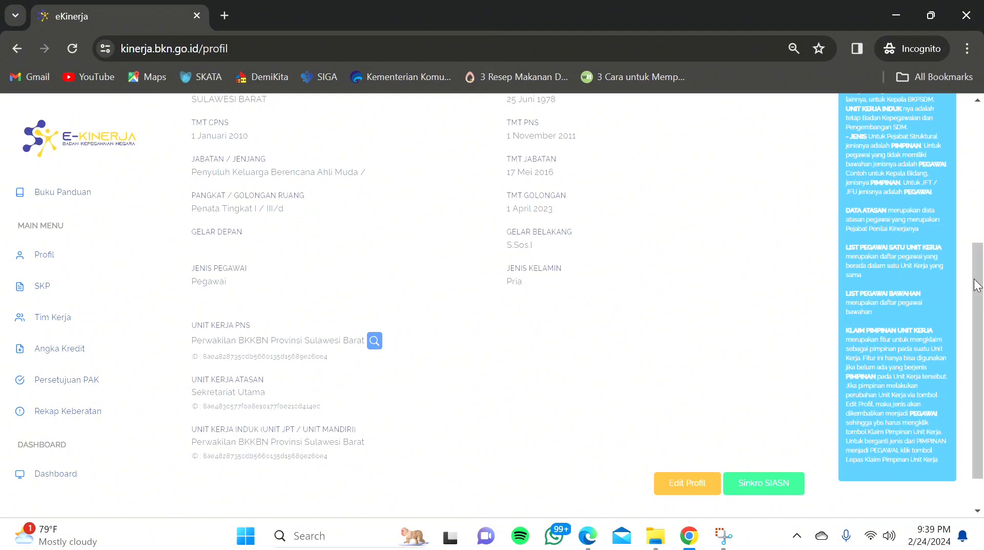
pyautogui.moveTo(979, 287); pyautogui.dragTo(979, 163)
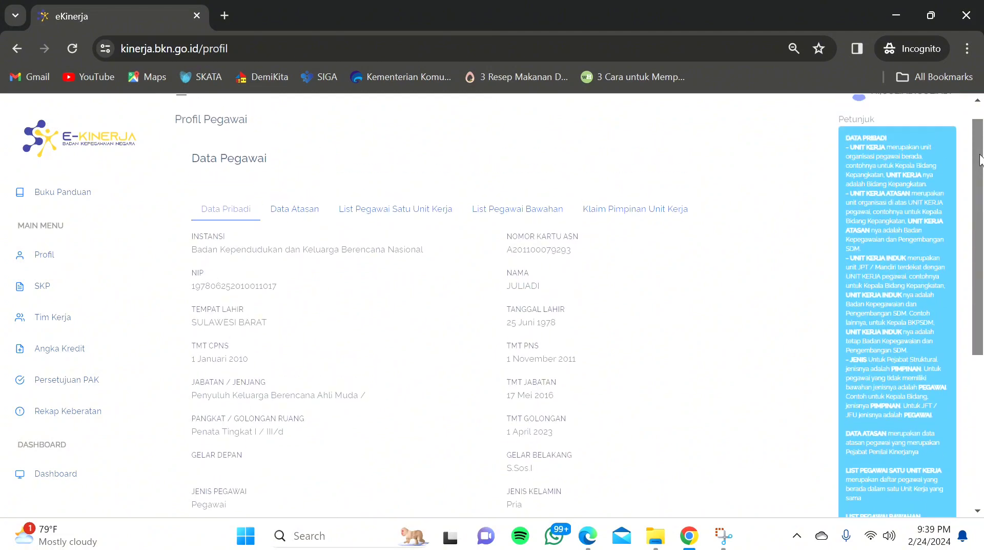
pyautogui.click(292, 211)
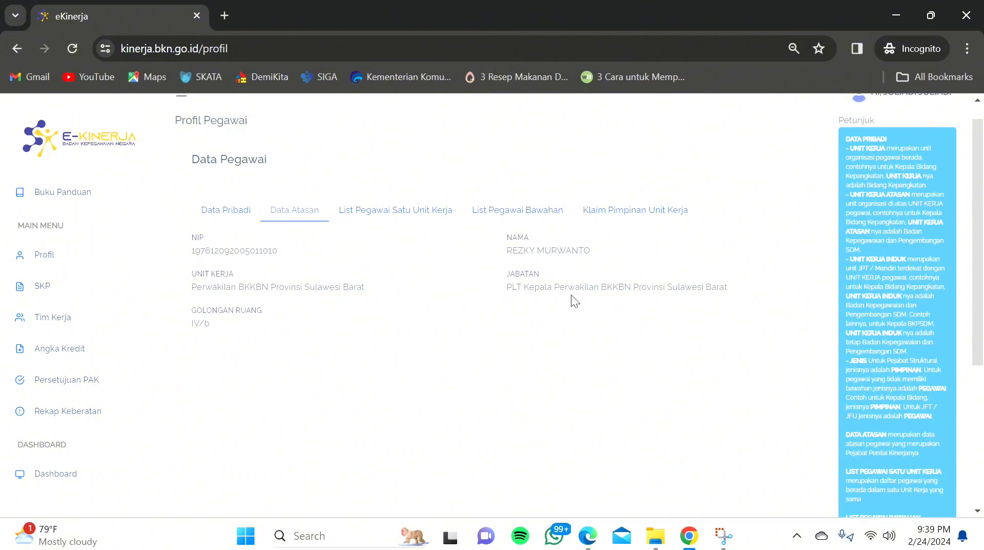
pyautogui.click(233, 212)
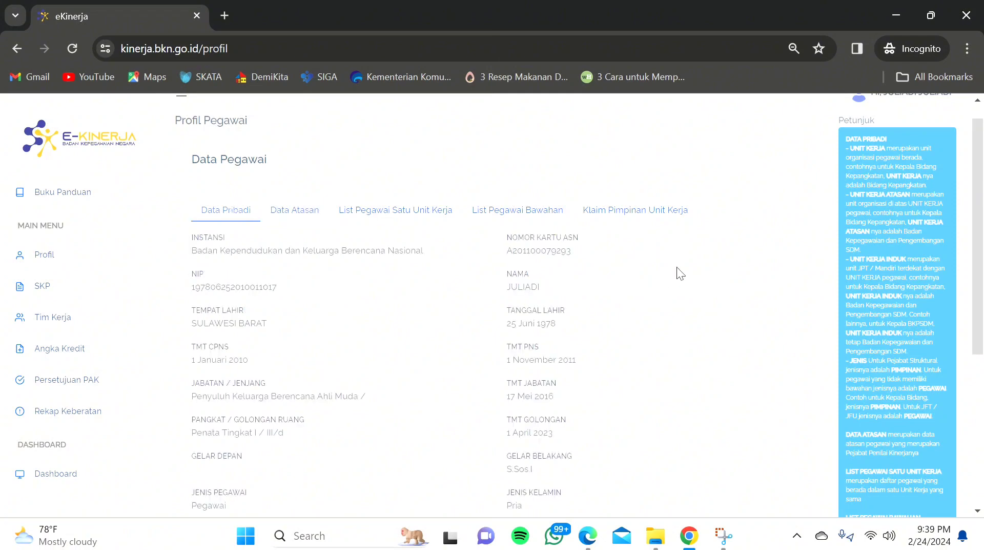
pyautogui.moveTo(980, 172); pyautogui.dragTo(981, 322)
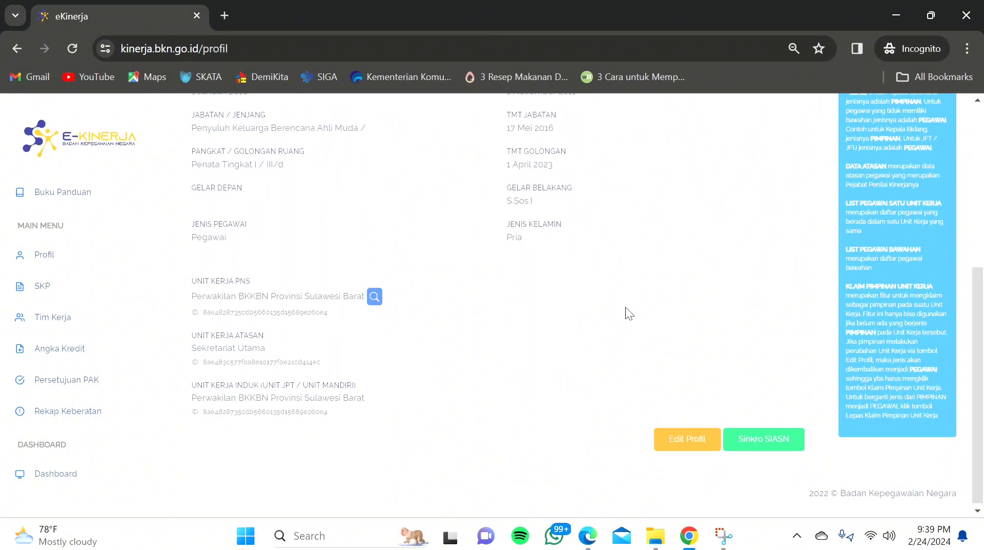
pyautogui.click(697, 446)
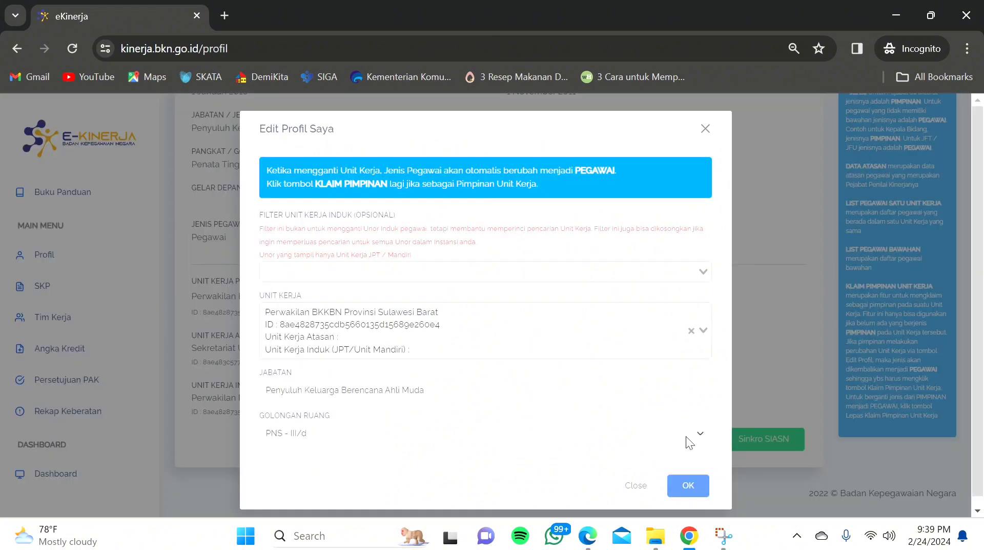
# Step: Set Unit Kerja to Sekretariat of Perwakilan BKKBN Provinsi Sulawesi Barat and save
pyautogui.click(588, 328)
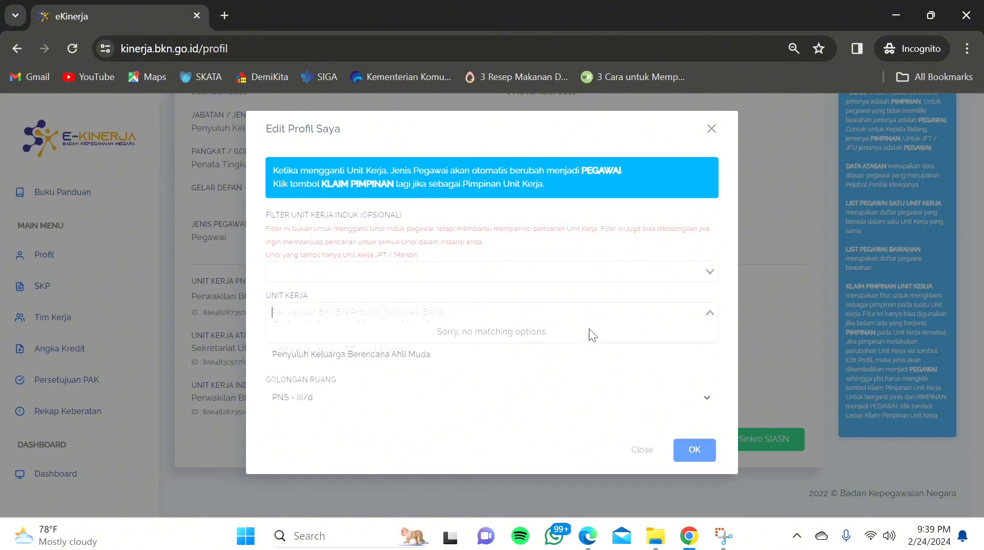
pyautogui.write('Sekretariat')
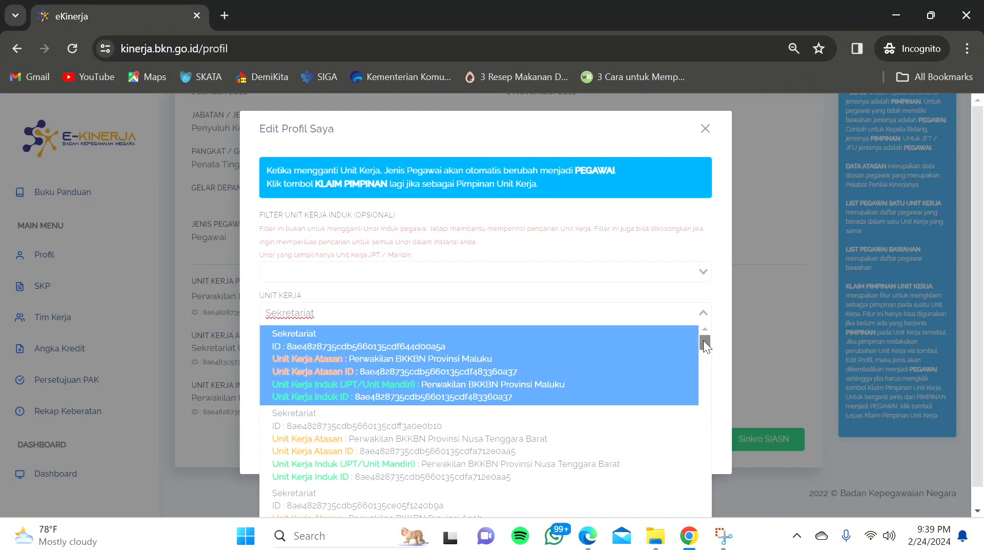
pyautogui.moveTo(705, 346); pyautogui.dragTo(695, 376)
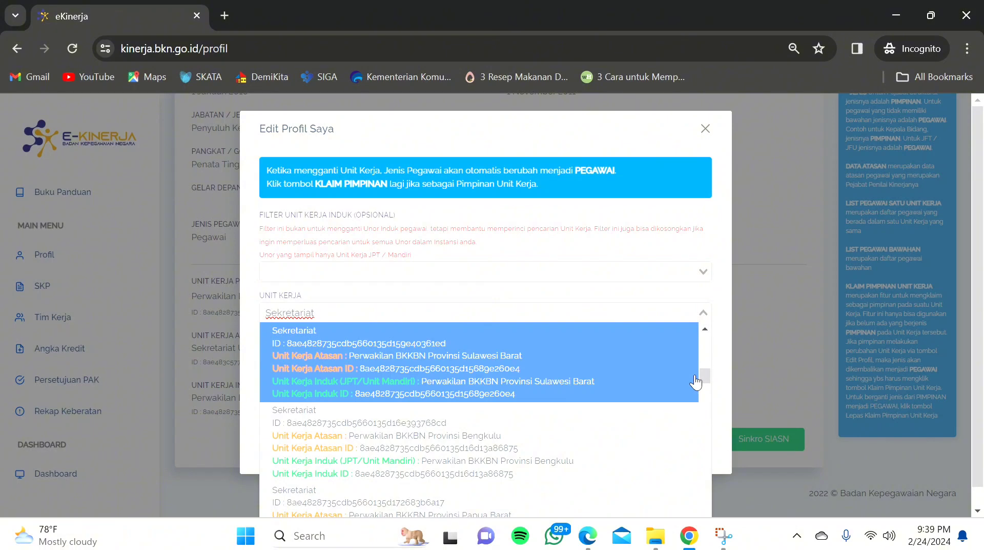
pyautogui.click(503, 375)
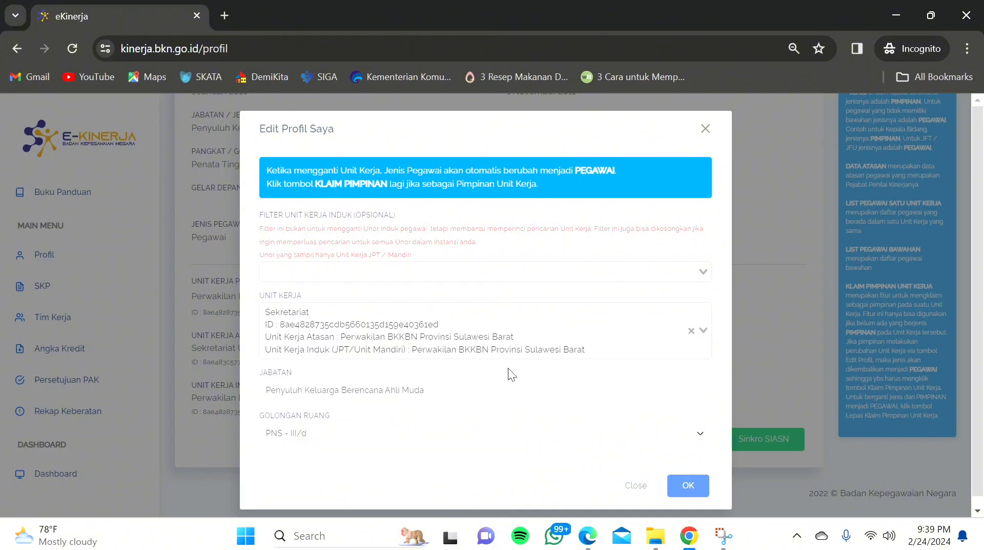
pyautogui.click(689, 487)
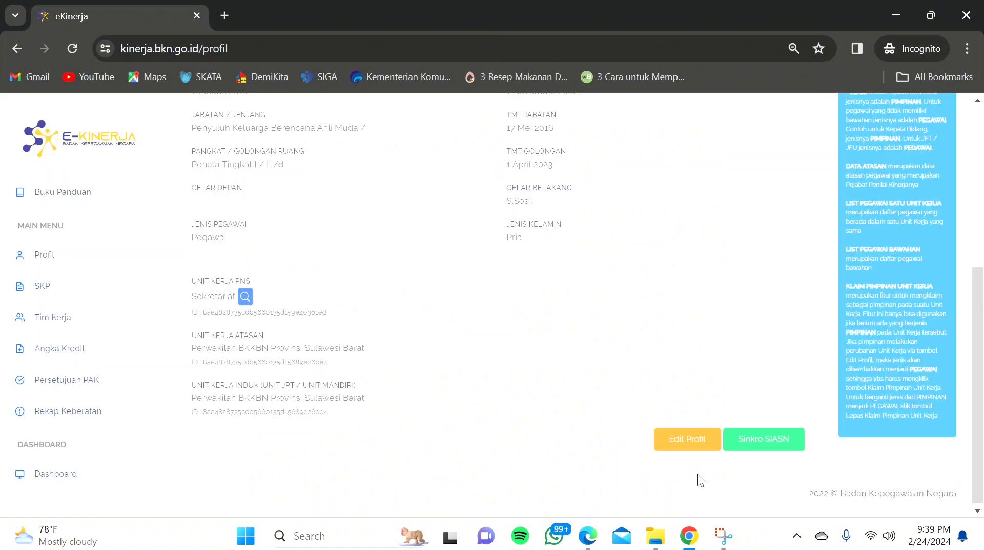
pyautogui.moveTo(982, 319); pyautogui.dragTo(978, 171)
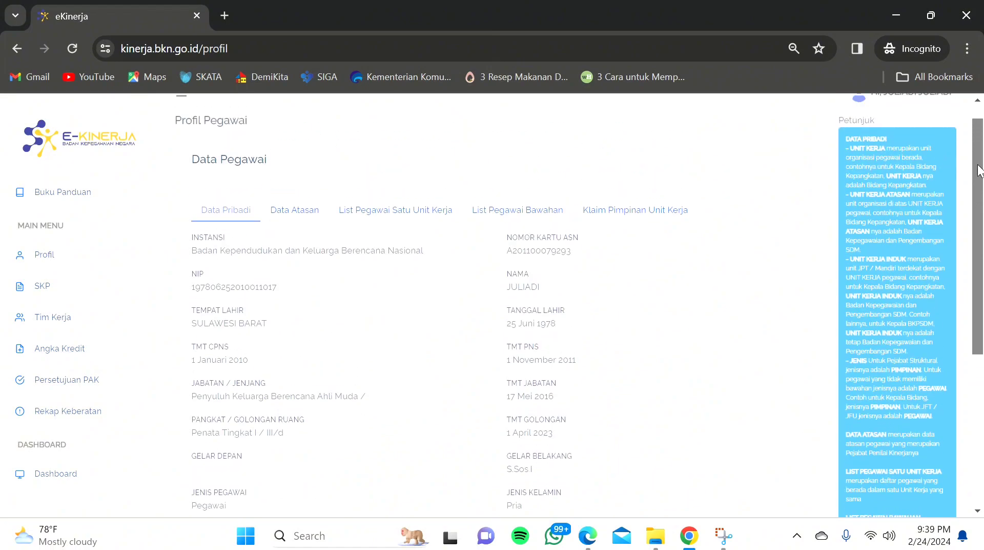
# Step: Verify the Sekretaris as supervisor in Data Atasan, then start Tambah Periode SKP
pyautogui.click(297, 217)
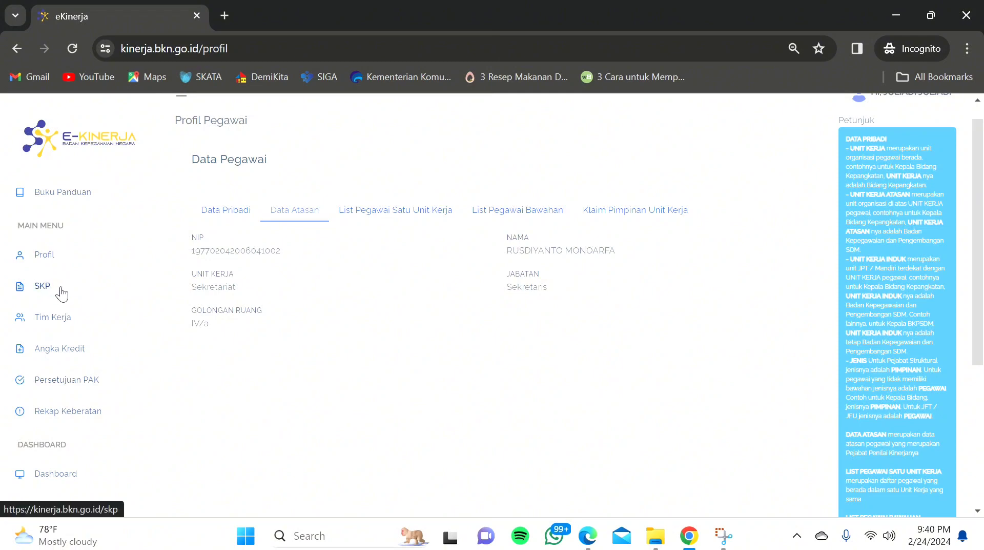
pyautogui.click(61, 290)
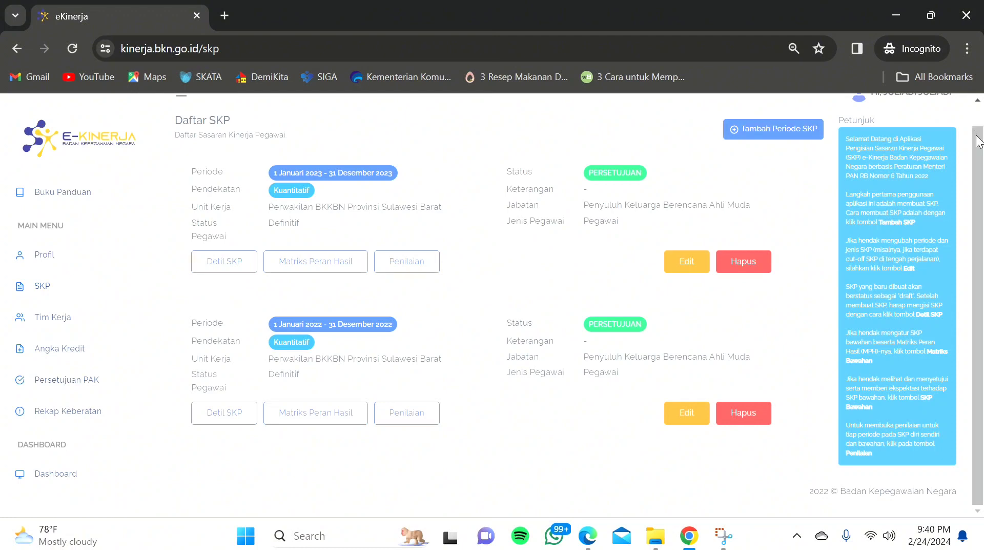
pyautogui.scroll(1, 979, 137)
pyautogui.scroll(1, 979, 137)
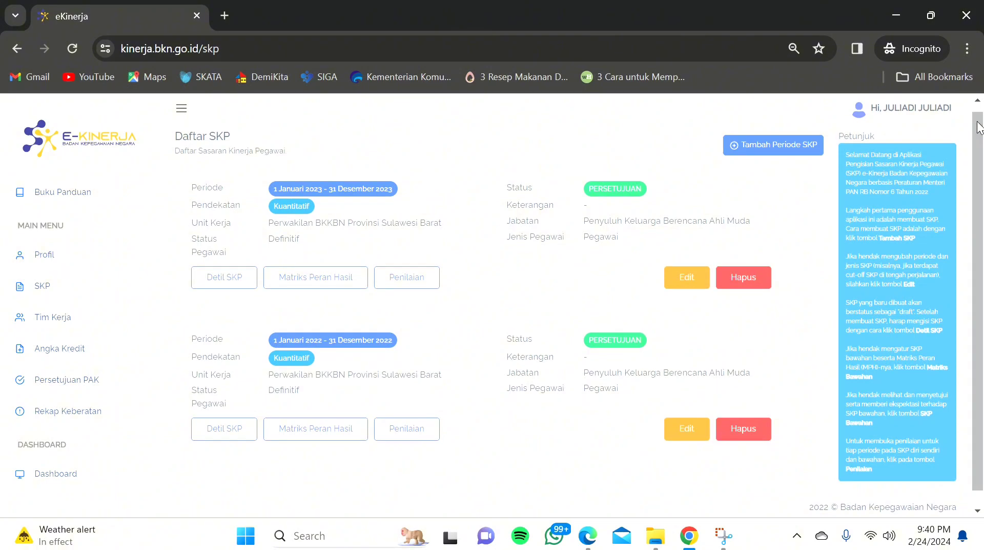
pyautogui.click(752, 149)
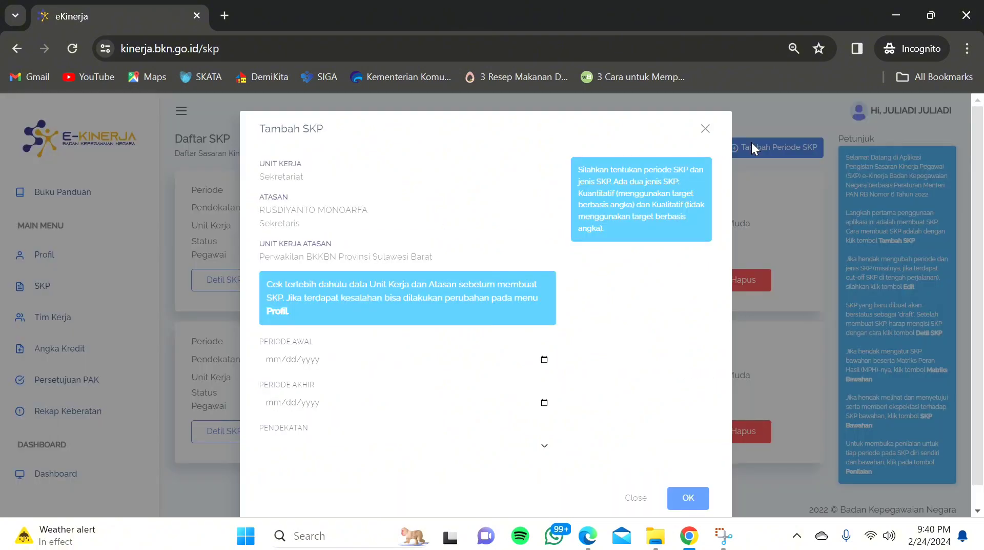
# Step: Set the SKP period from 01/01/2024 to 12/31/2024
pyautogui.click(545, 359)
pyautogui.click(358, 189)
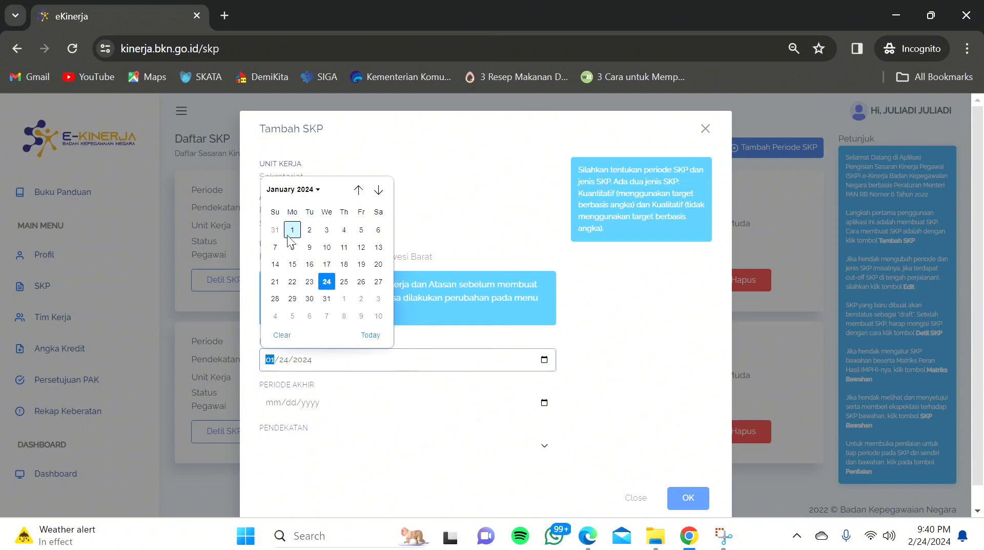
pyautogui.click(291, 230)
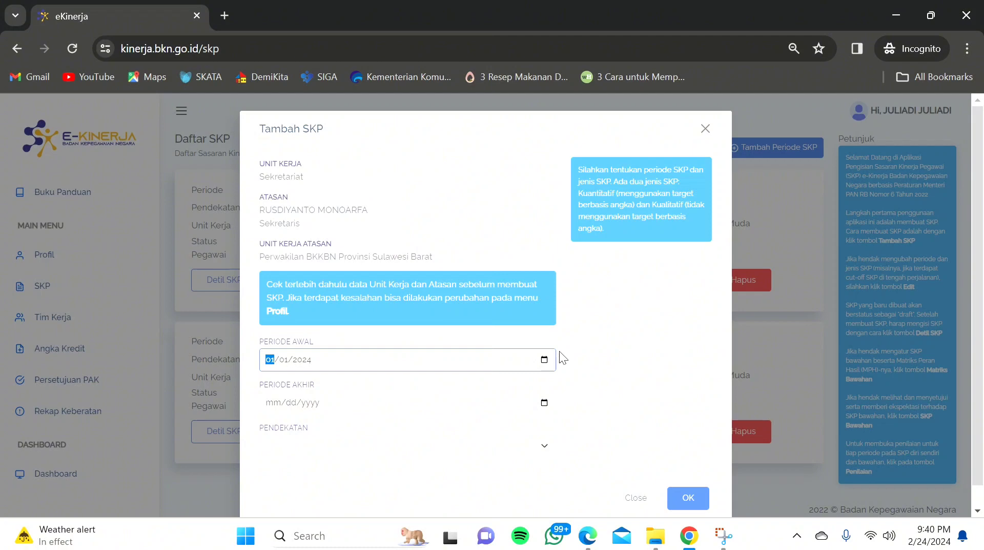
pyautogui.click(545, 402)
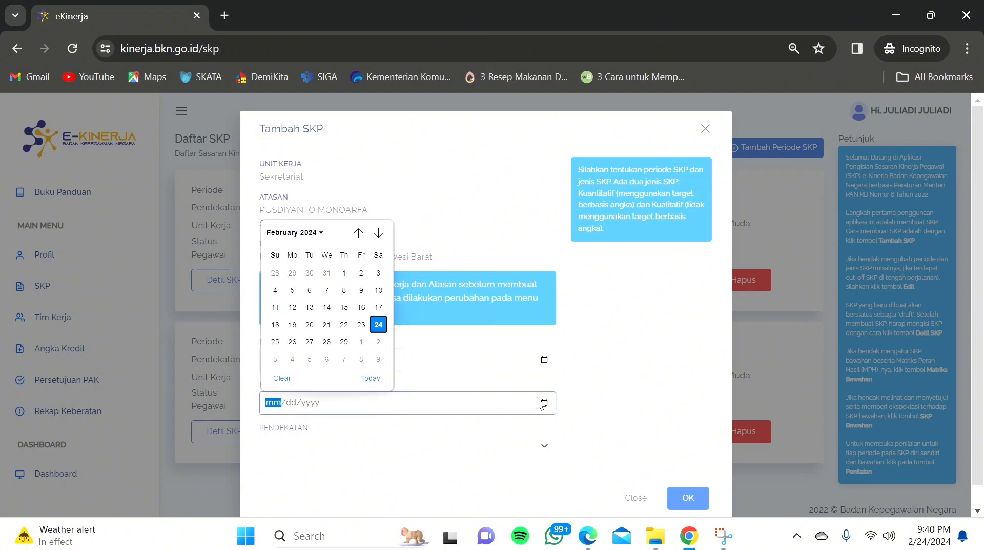
pyautogui.click(311, 234)
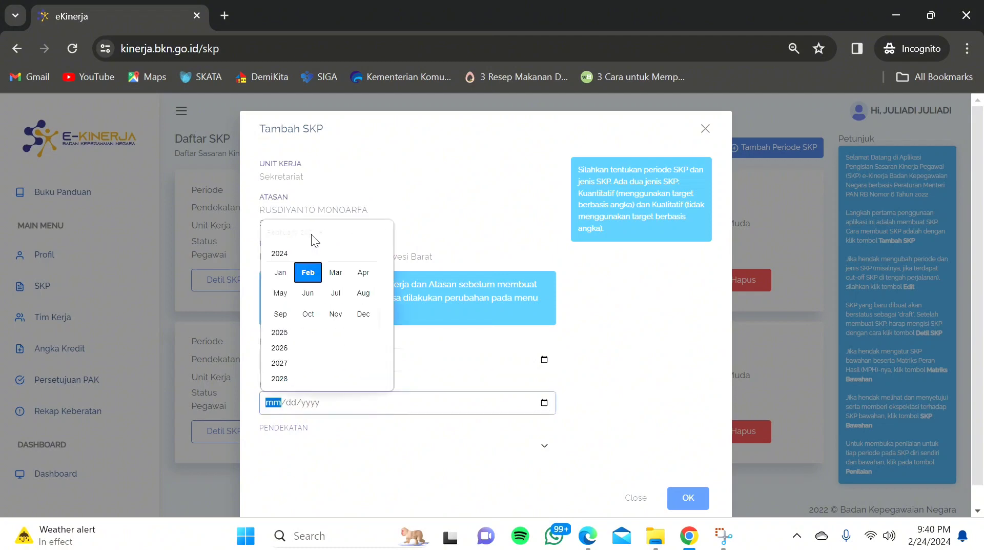
pyautogui.click(365, 313)
pyautogui.click(310, 341)
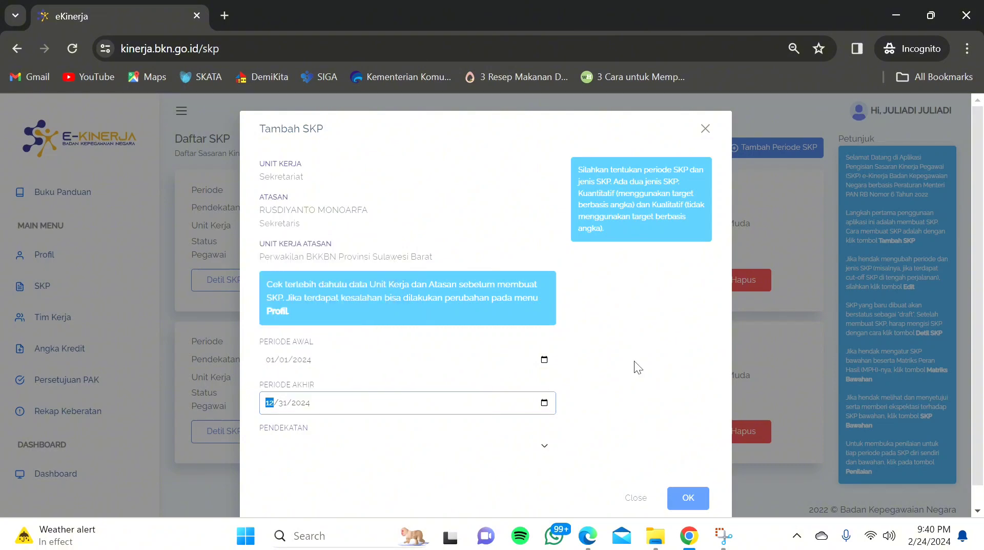
# Step: Choose the Kuantitatif approach, create the SKP, and open its Detil SKP page
pyautogui.click(332, 450)
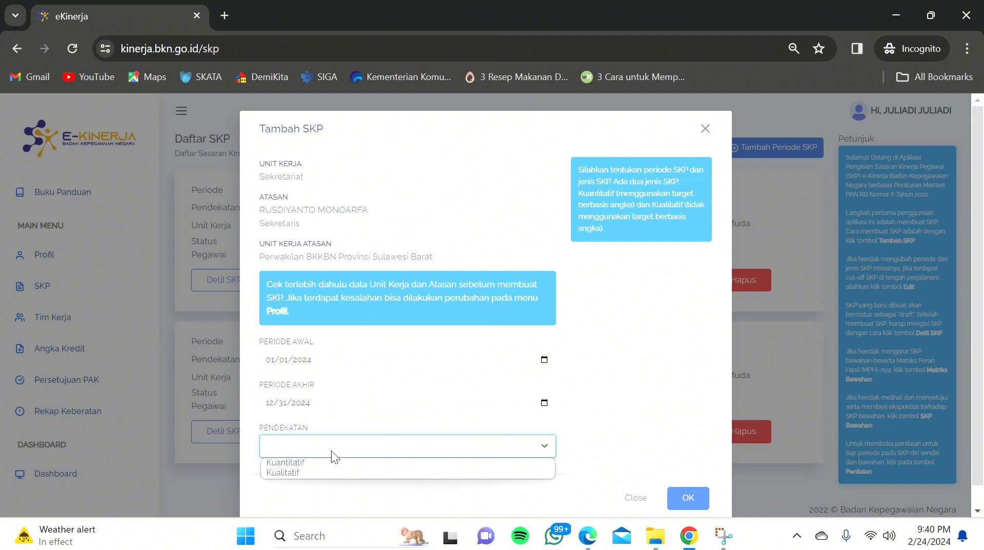
pyautogui.click(302, 462)
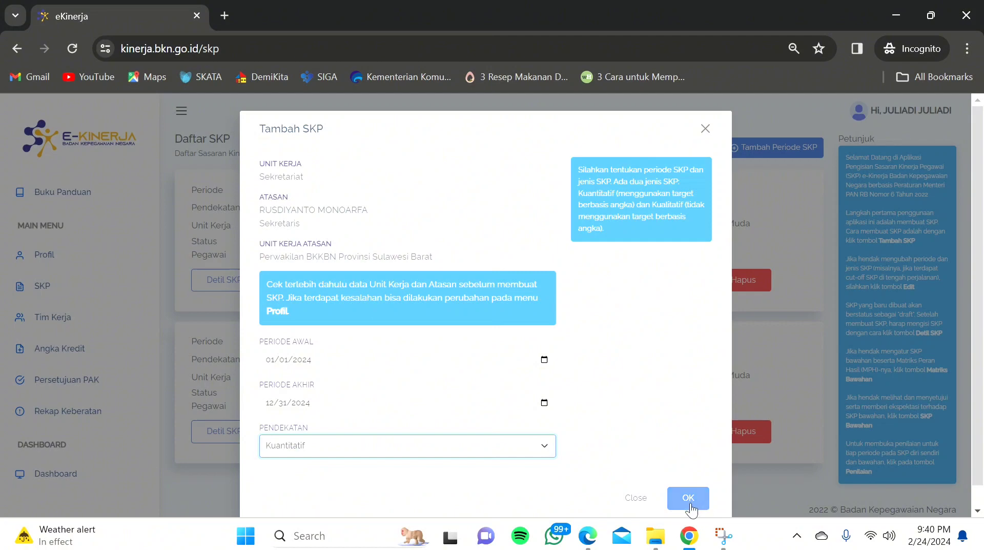
pyautogui.click(689, 502)
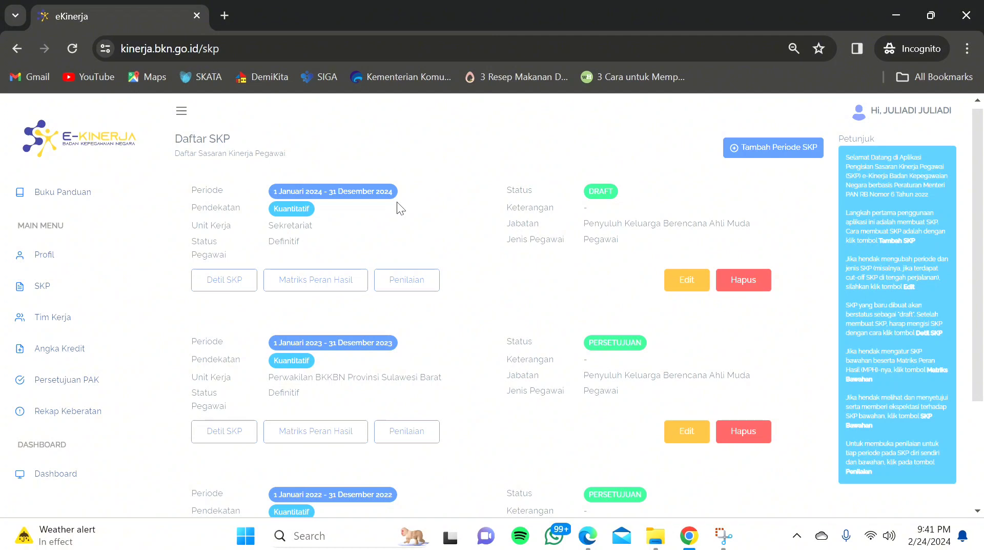
pyautogui.click(227, 286)
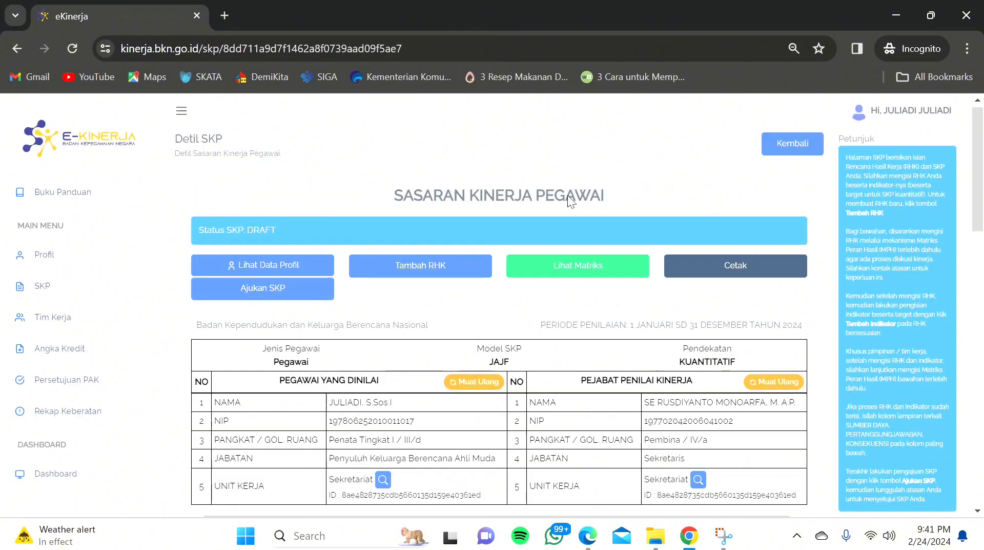
pyautogui.moveTo(983, 120); pyautogui.dragTo(983, 148)
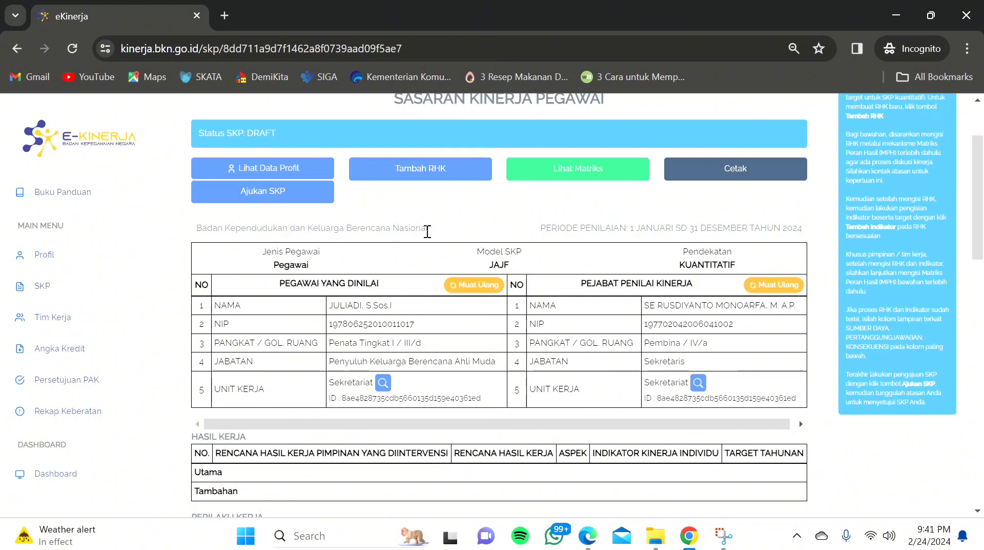
# Step: Start a new RHK linked to the superior's family-planning facilitation RHK, with Jenis RHK Utama
pyautogui.click(419, 169)
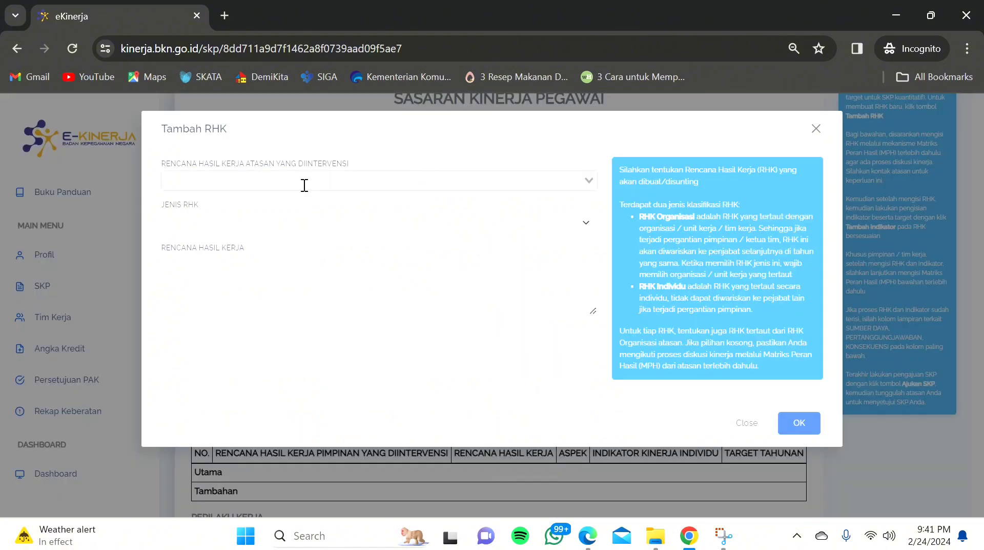
pyautogui.click(304, 185)
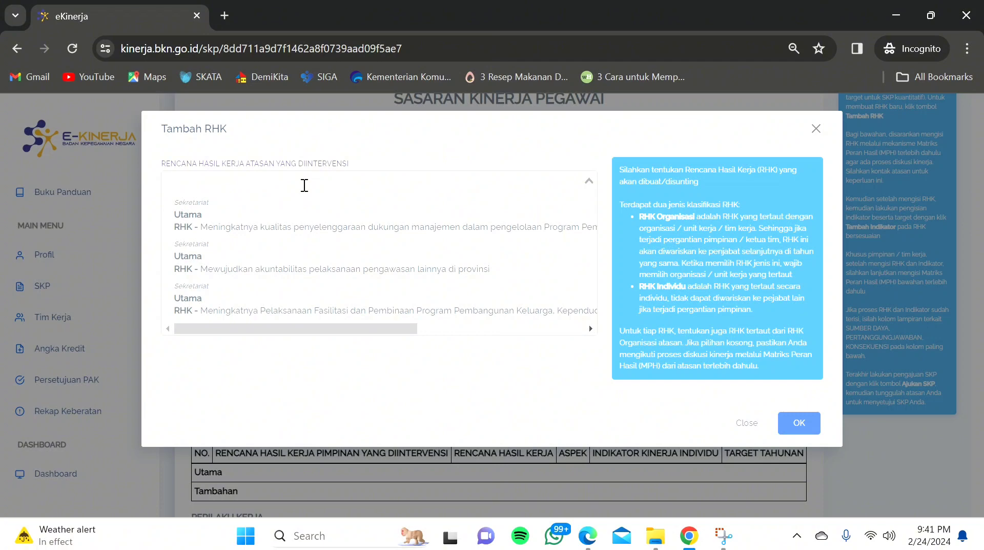
pyautogui.click(257, 314)
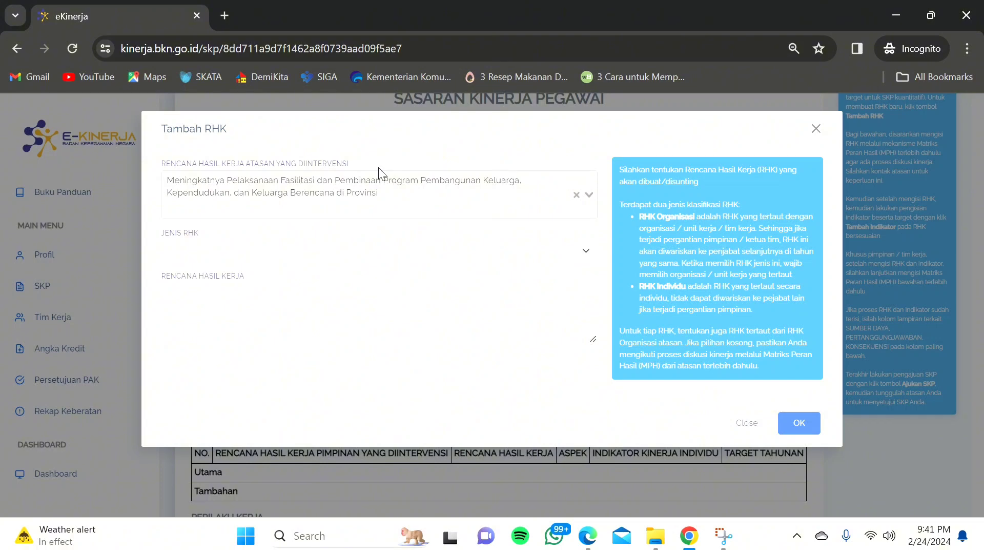
pyautogui.click(330, 253)
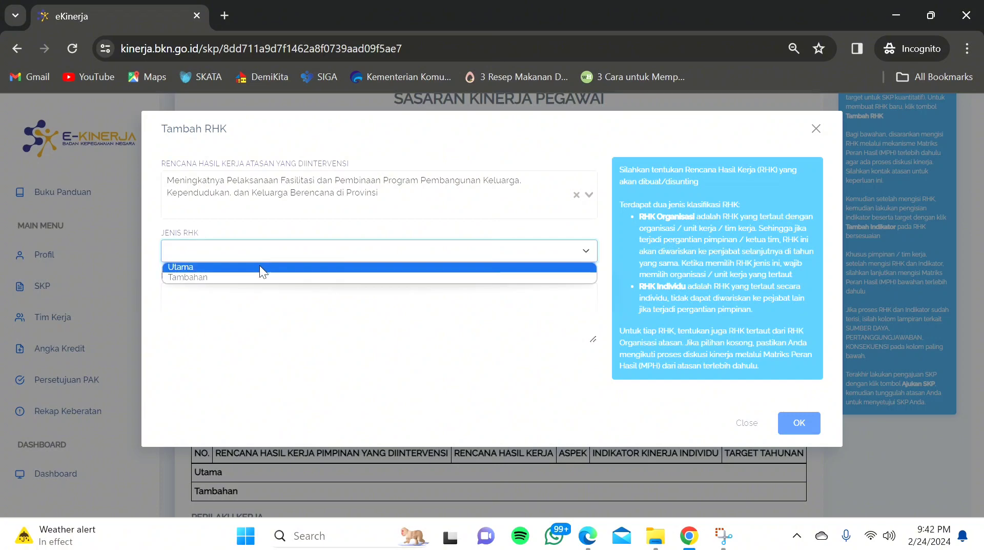
pyautogui.click(262, 267)
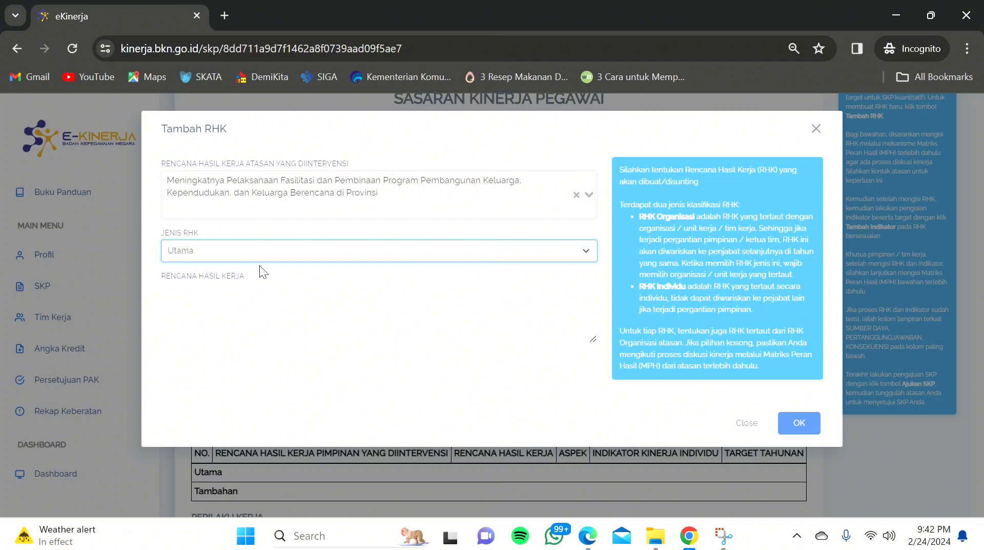
pyautogui.click(197, 301)
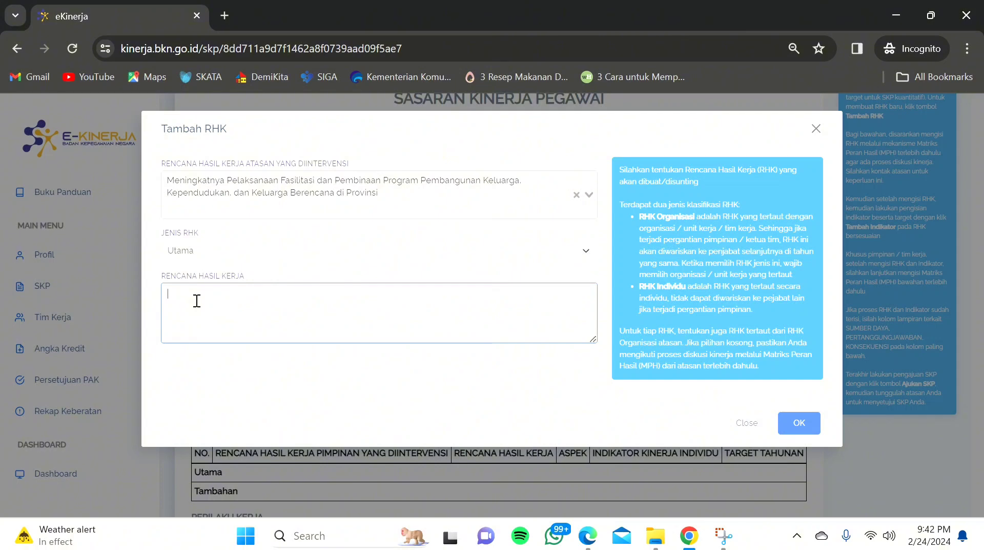
pyautogui.click(245, 252)
pyautogui.click(242, 325)
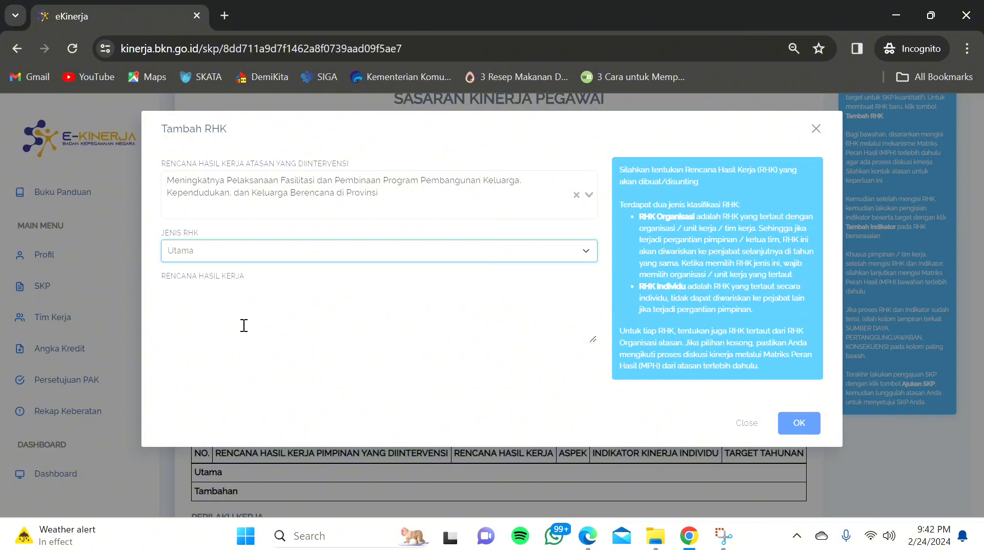
pyautogui.click(244, 325)
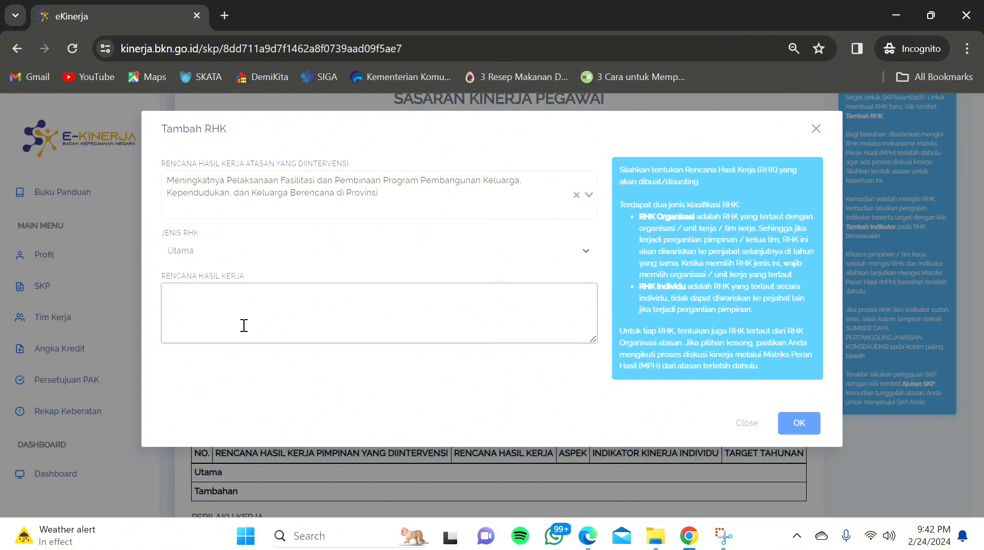
# Step: Paste 'Meningkatnya Peserta KB Baru' from the PDF as the RHK text and save
pyautogui.click(588, 535)
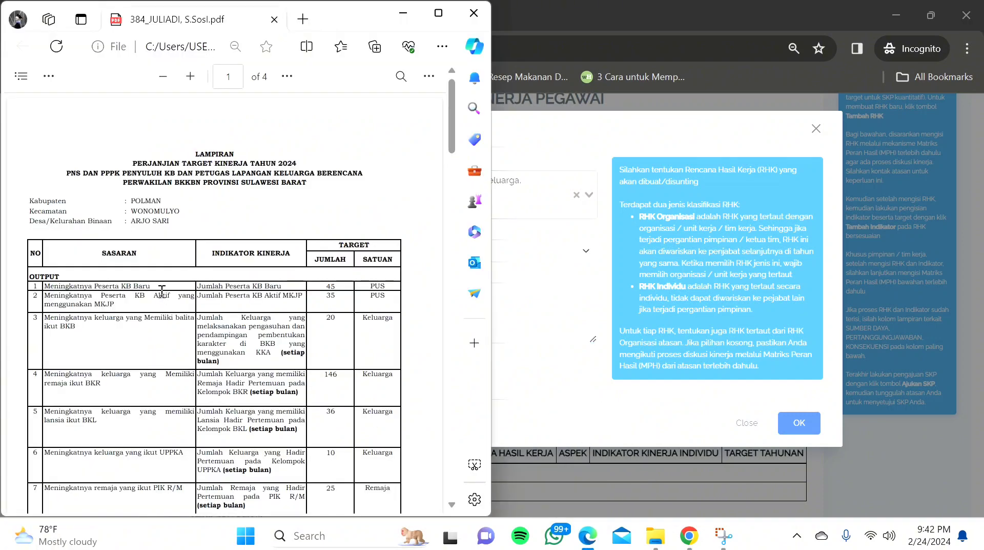
pyautogui.moveTo(153, 286)
pyautogui.mouseDown()
pyautogui.moveTo(45, 285)
pyautogui.moveTo(170, 283)
pyautogui.mouseUp()
pyautogui.hotkey('ctrl', 'c')
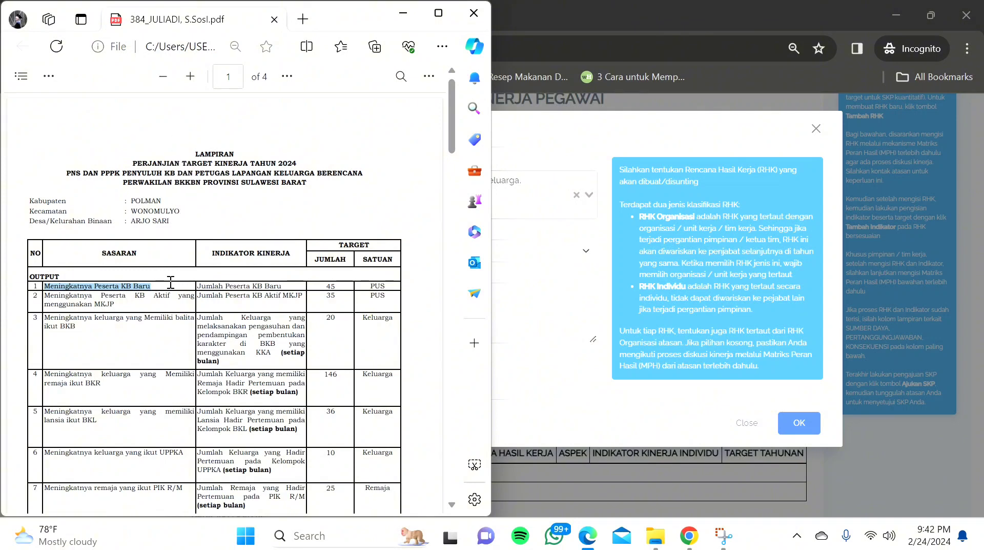
pyautogui.click(560, 388)
pyautogui.click(234, 314)
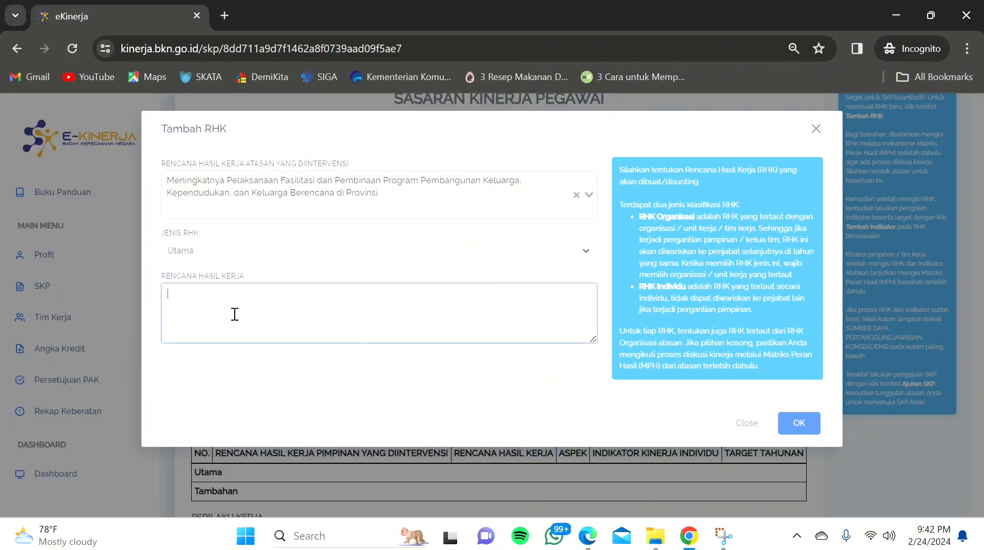
pyautogui.hotkey('ctrl', 'v')
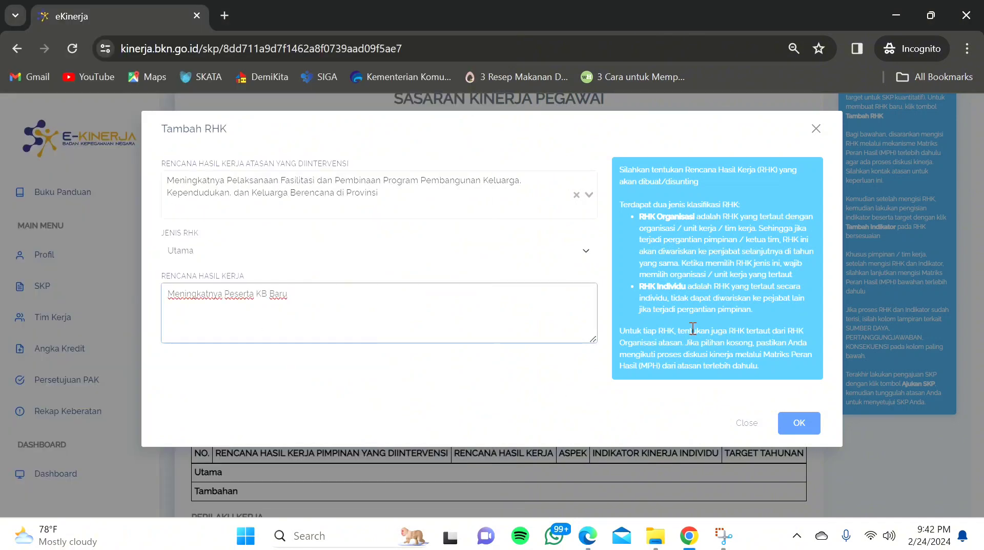
pyautogui.click(800, 427)
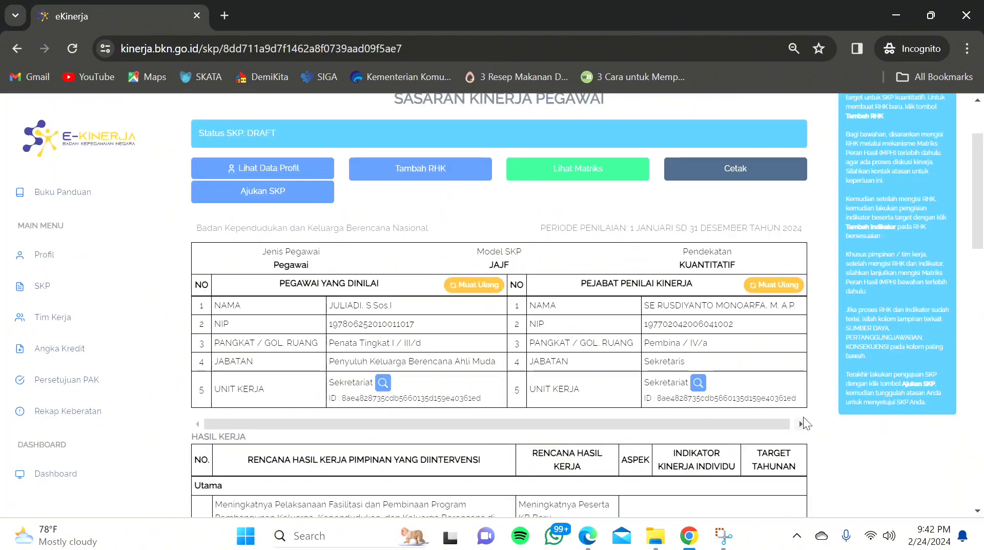
pyautogui.moveTo(979, 169); pyautogui.dragTo(978, 223)
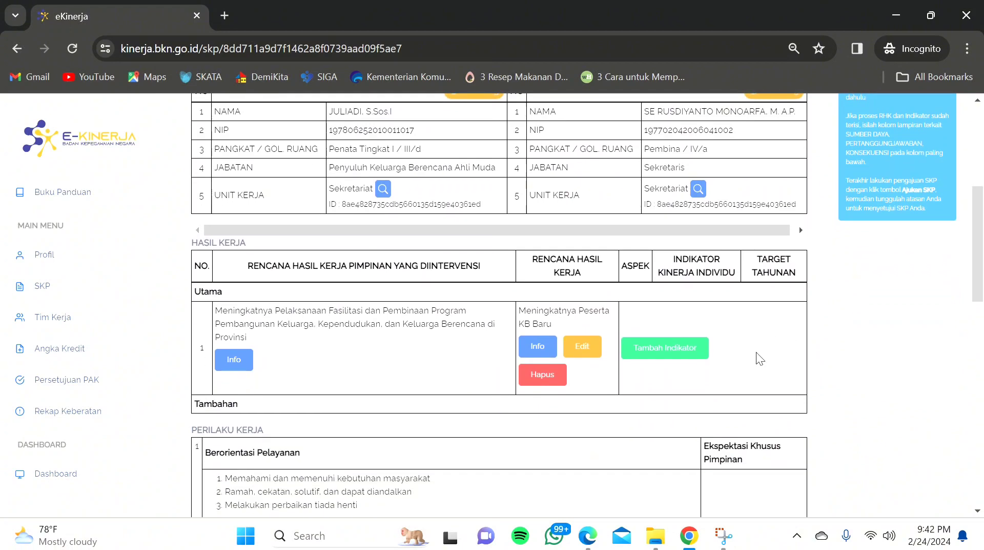
# Step: Add a Kuantitas indicator with 'Jumlah Peserta KB Baru' pasted from the PDF
pyautogui.click(668, 353)
pyautogui.click(340, 180)
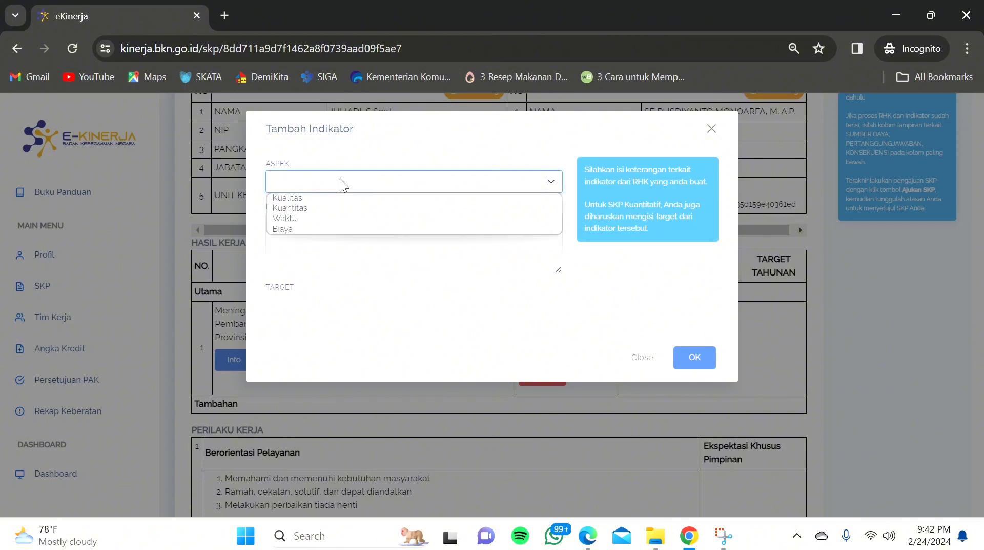
pyautogui.click(317, 208)
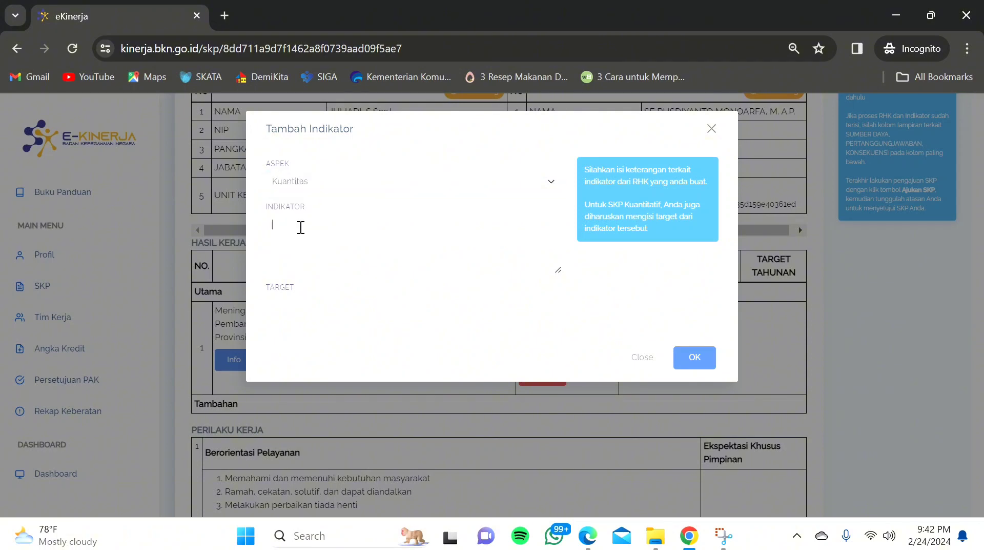
pyautogui.click(300, 225)
pyautogui.moveTo(590, 542)
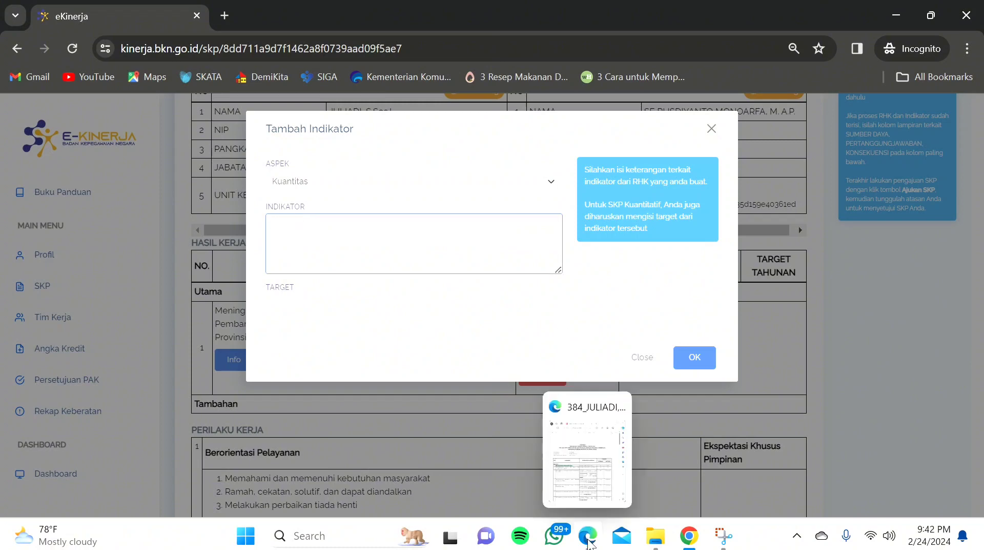
pyautogui.click(542, 471)
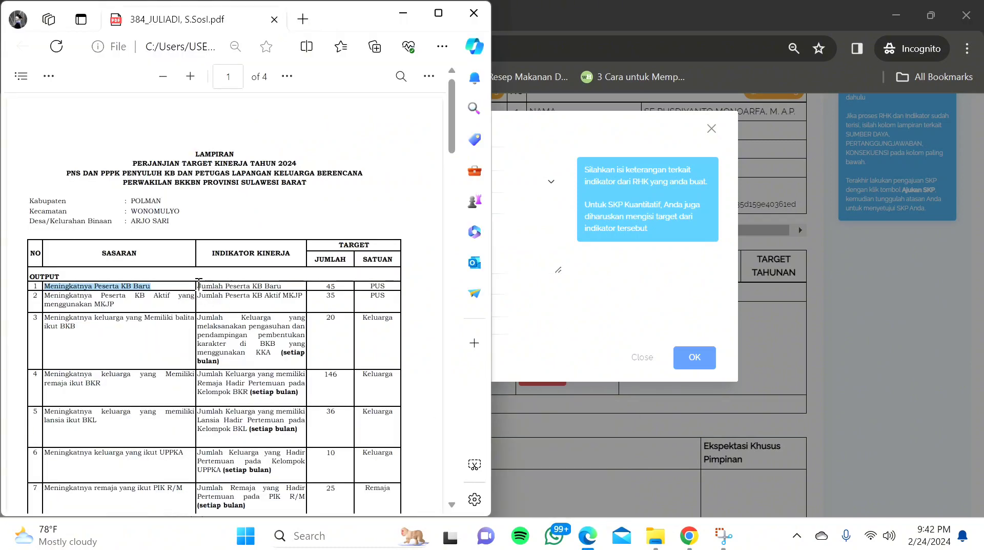
pyautogui.moveTo(198, 286); pyautogui.dragTo(284, 285)
pyautogui.hotkey('ctrl', 'c')
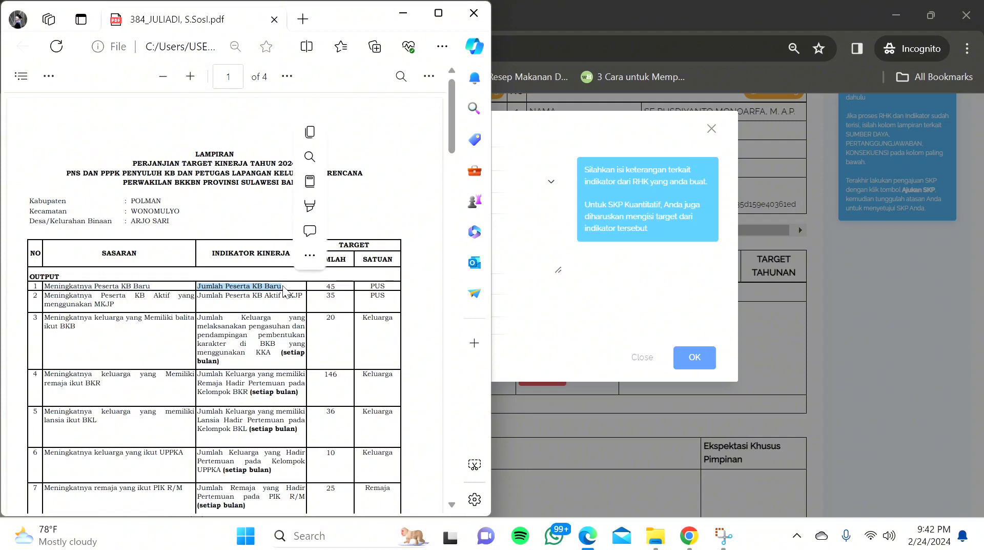
pyautogui.click(690, 286)
pyautogui.click(369, 246)
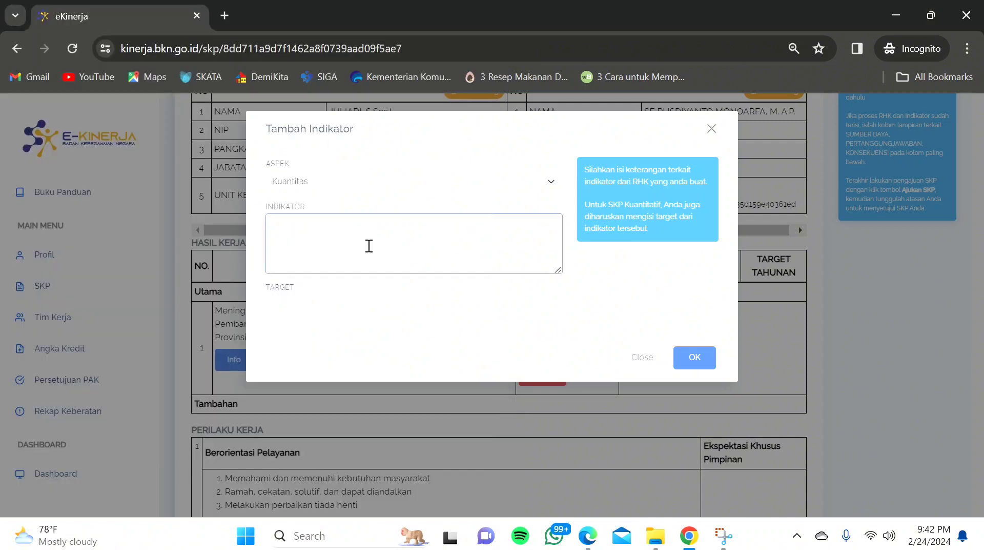
pyautogui.hotkey('ctrl', 'v')
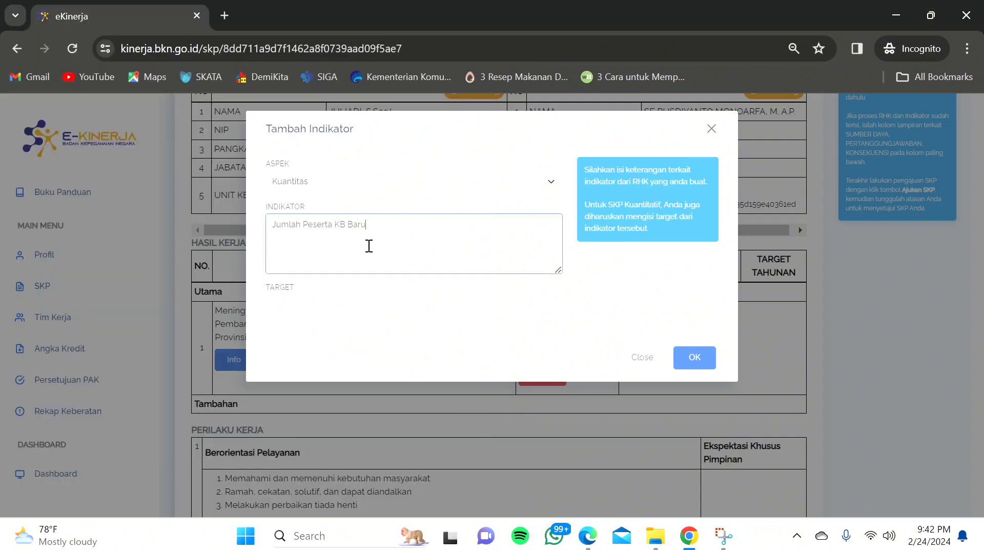
# Step: Enter the indicator target 45 PUS and save it
pyautogui.click(593, 542)
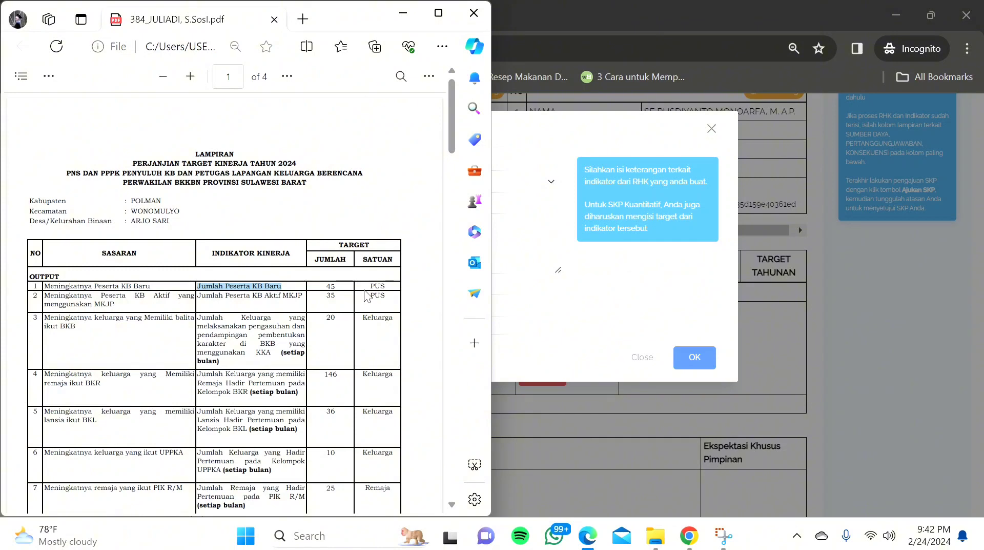
pyautogui.click(621, 302)
pyautogui.click(290, 311)
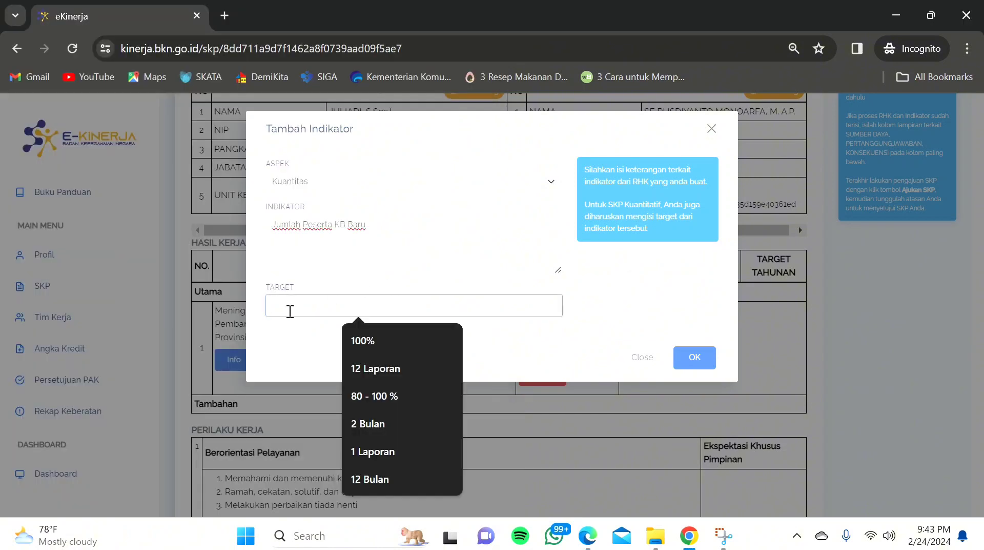
pyautogui.write('45 PUS')
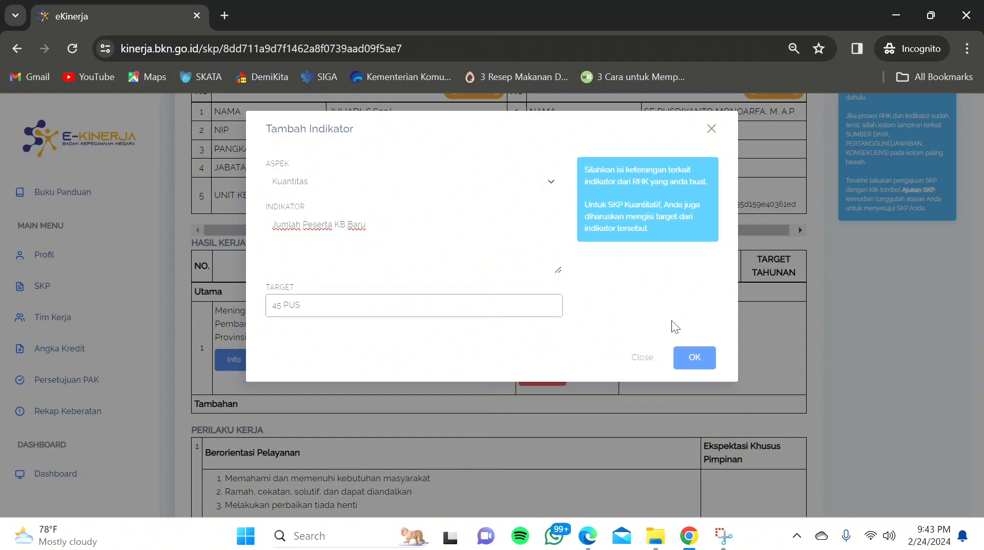
pyautogui.click(696, 359)
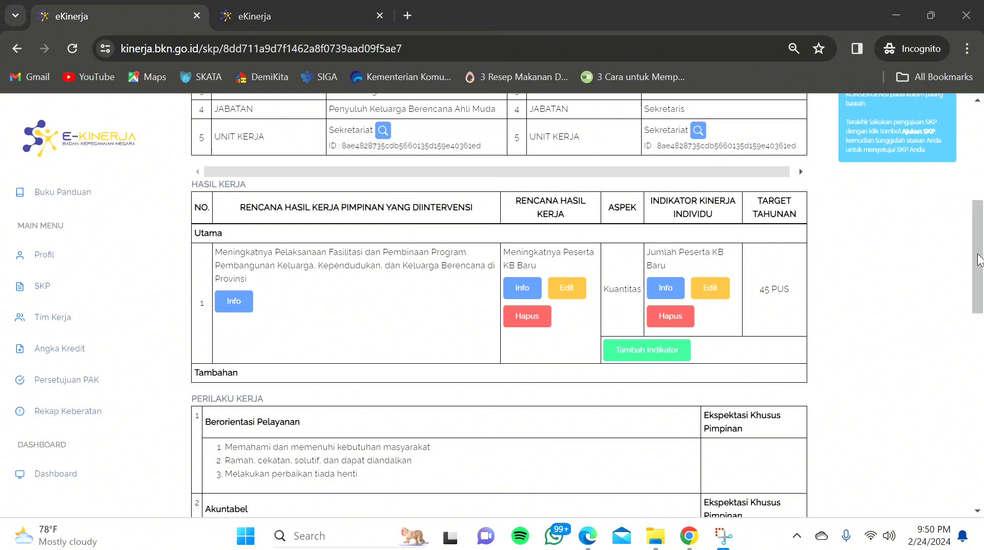
pyautogui.moveTo(980, 259); pyautogui.dragTo(978, 170)
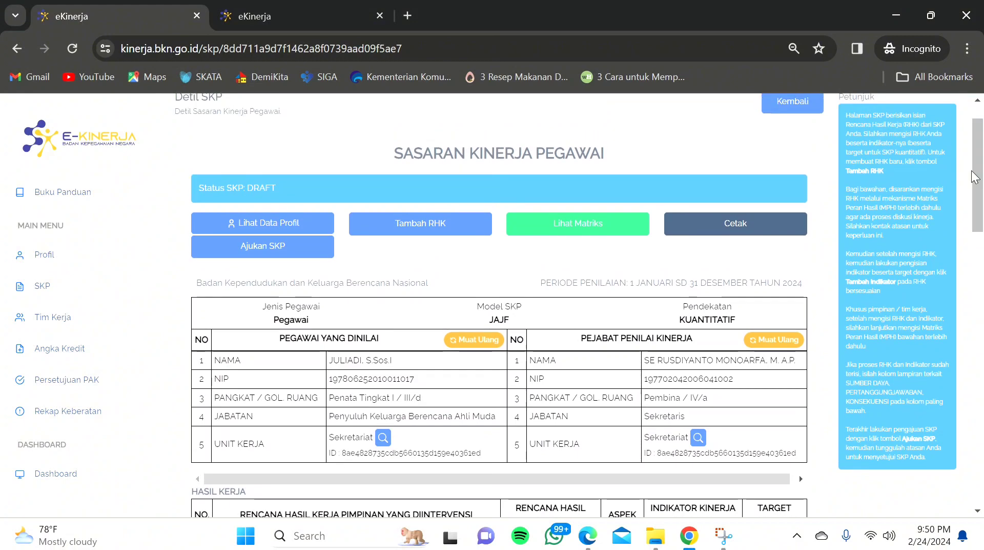
# Step: Start a second RHK linked to the leader's family-planning programme RHK, type Utama
pyautogui.click(400, 236)
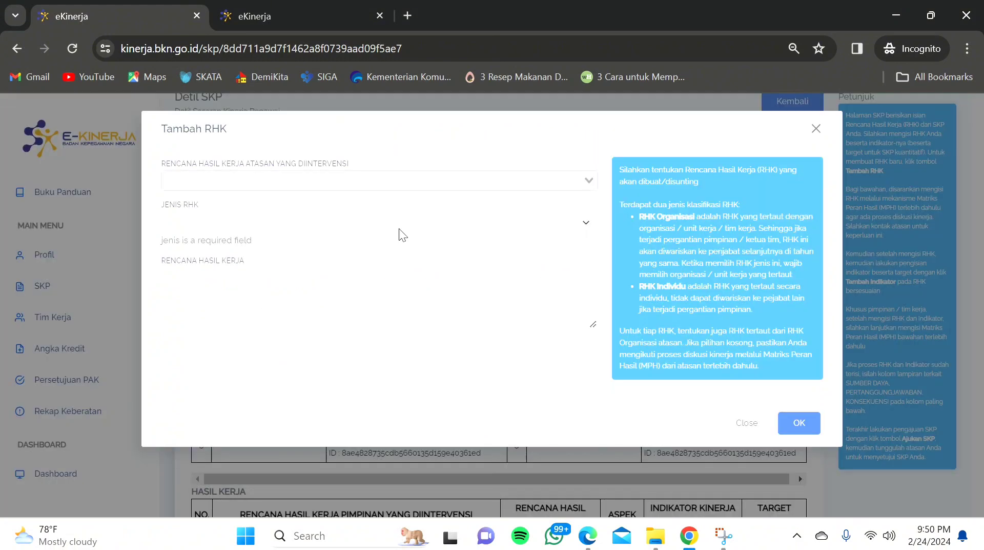
pyautogui.click(245, 182)
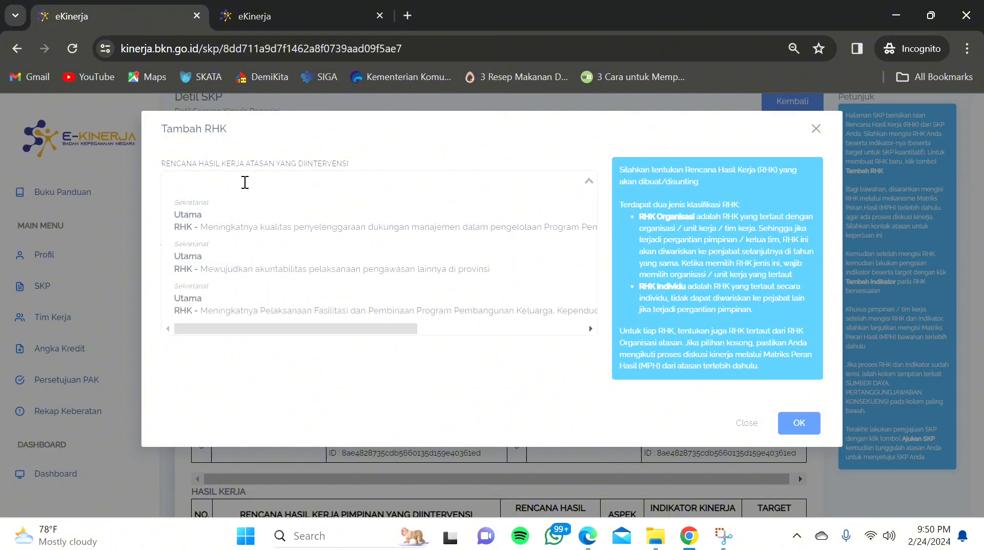
pyautogui.click(208, 307)
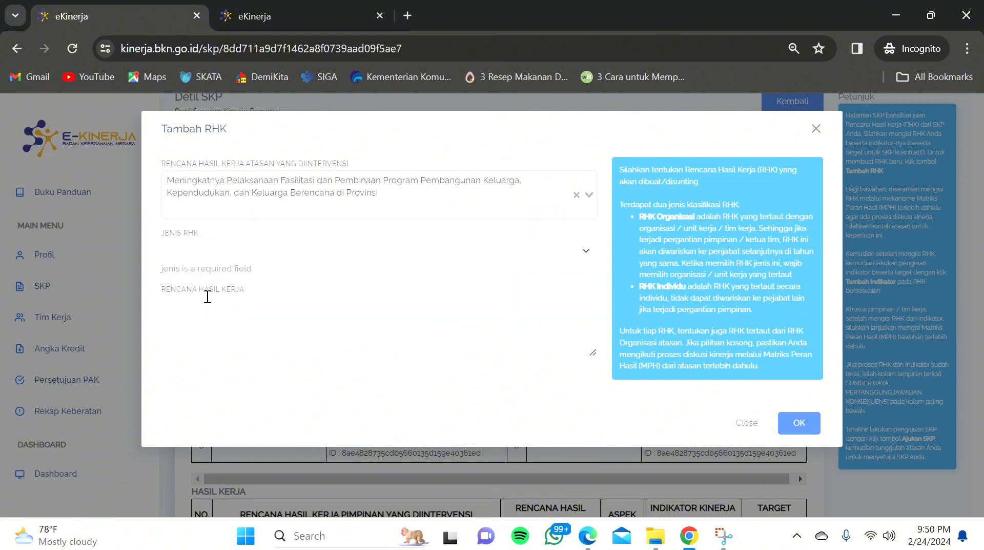
pyautogui.click(180, 252)
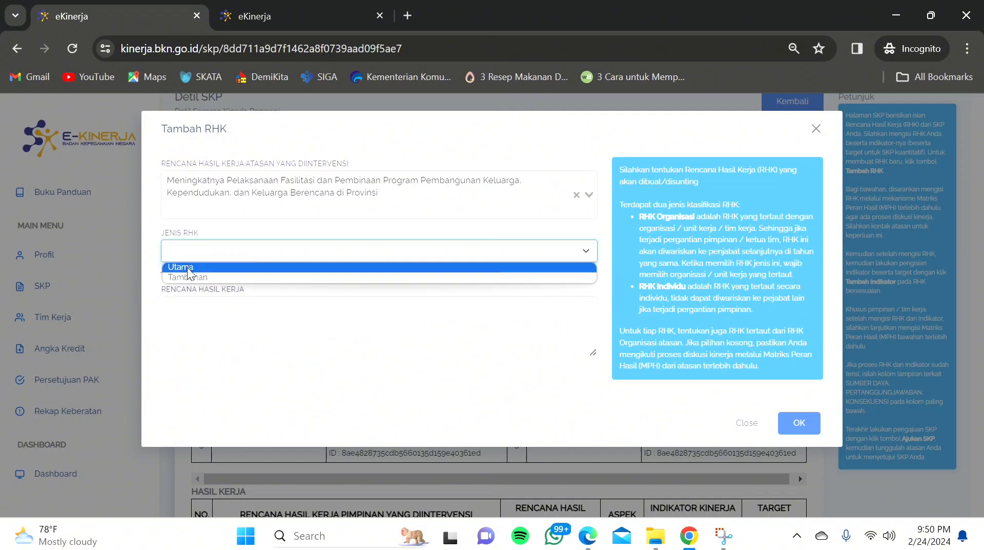
pyautogui.click(189, 268)
# Step: Paste 'Meningkatnya Peserta KB Aktif yang menggunakan MKJP' from the PDF as the RHK and save
pyautogui.click(216, 295)
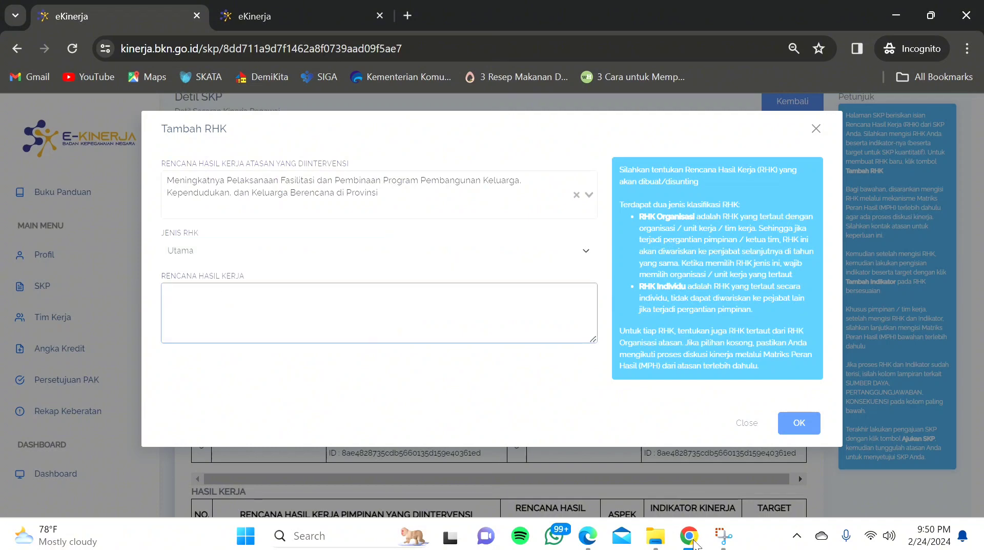
pyautogui.moveTo(583, 538)
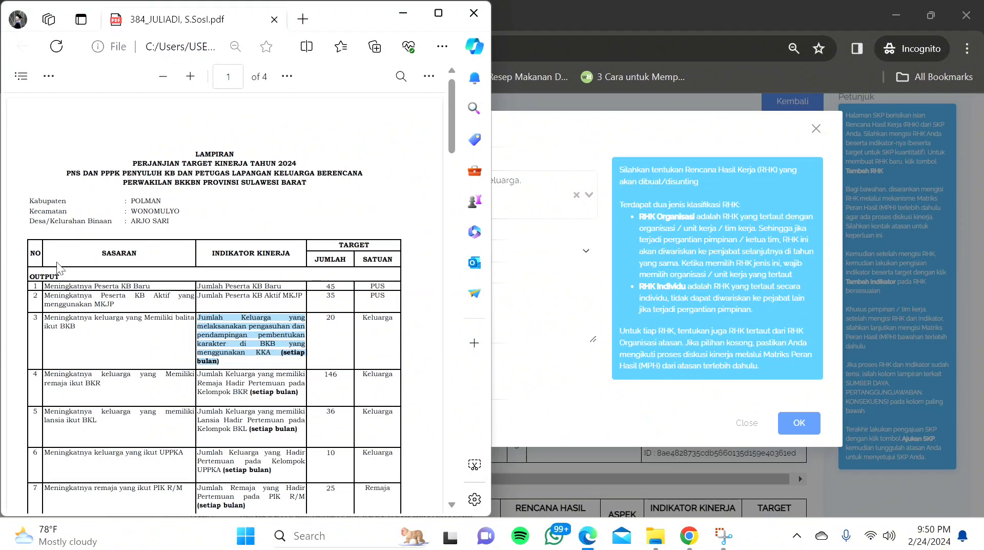
pyautogui.click(61, 301)
pyautogui.moveTo(46, 296); pyautogui.dragTo(115, 305)
pyautogui.hotkey('ctrl', 'c')
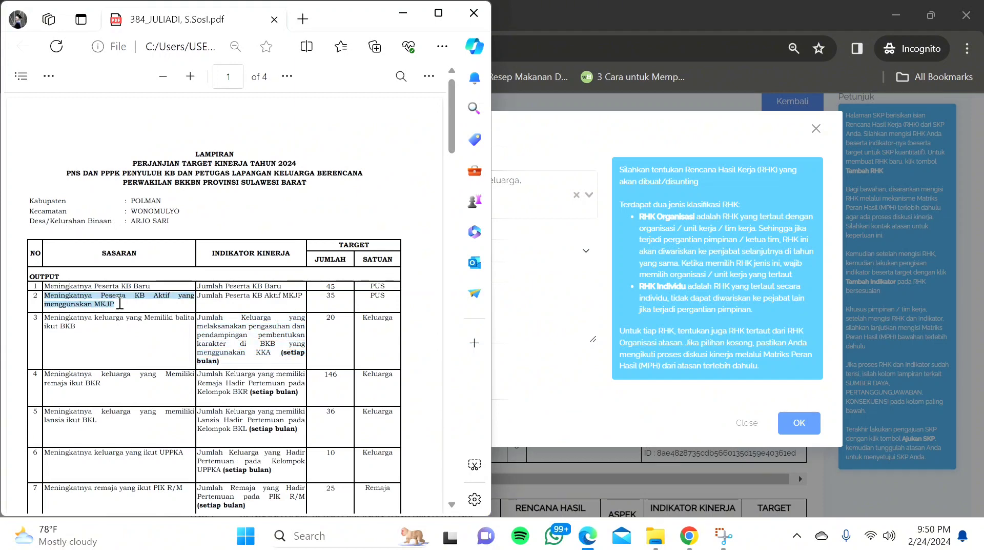
pyautogui.click(499, 264)
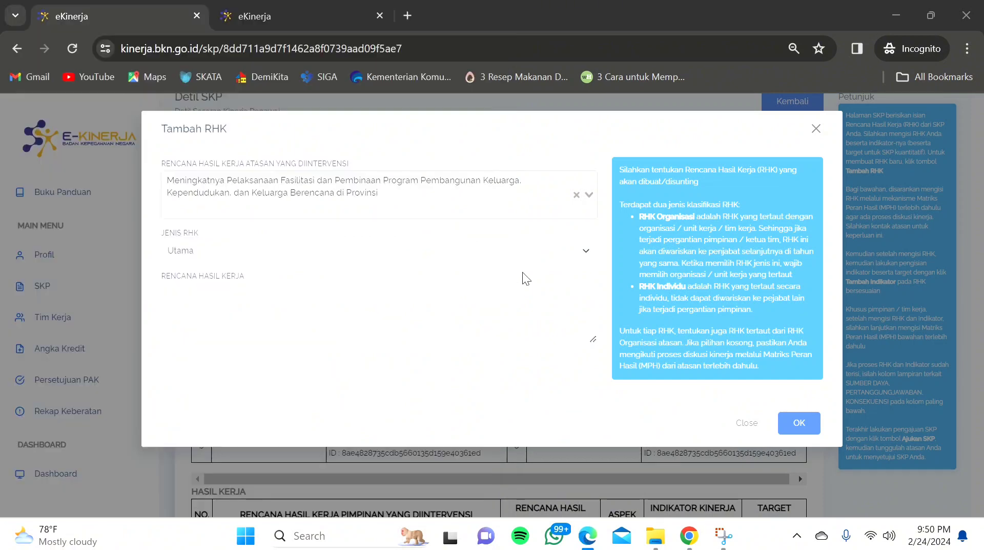
pyautogui.click(192, 302)
pyautogui.hotkey('ctrl', 'v')
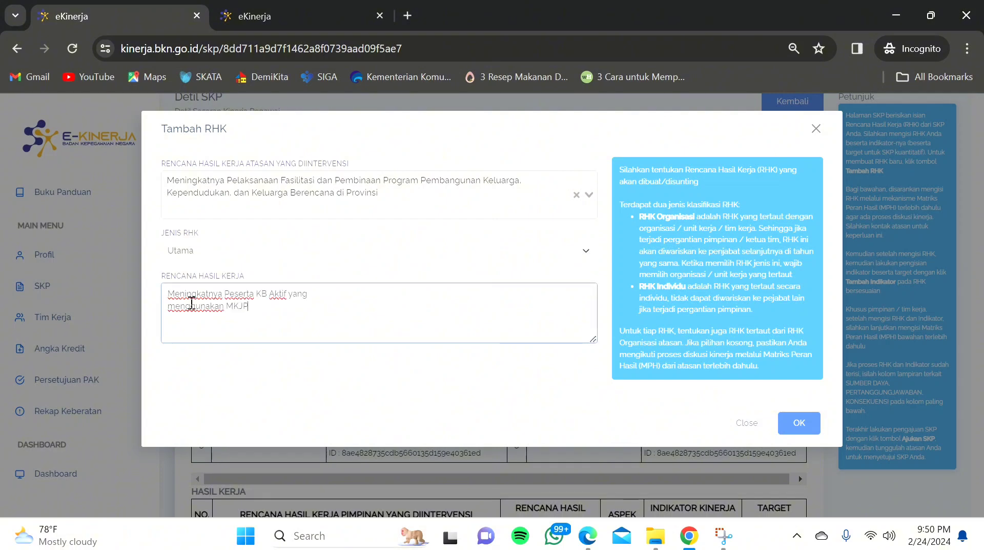
pyautogui.click(788, 425)
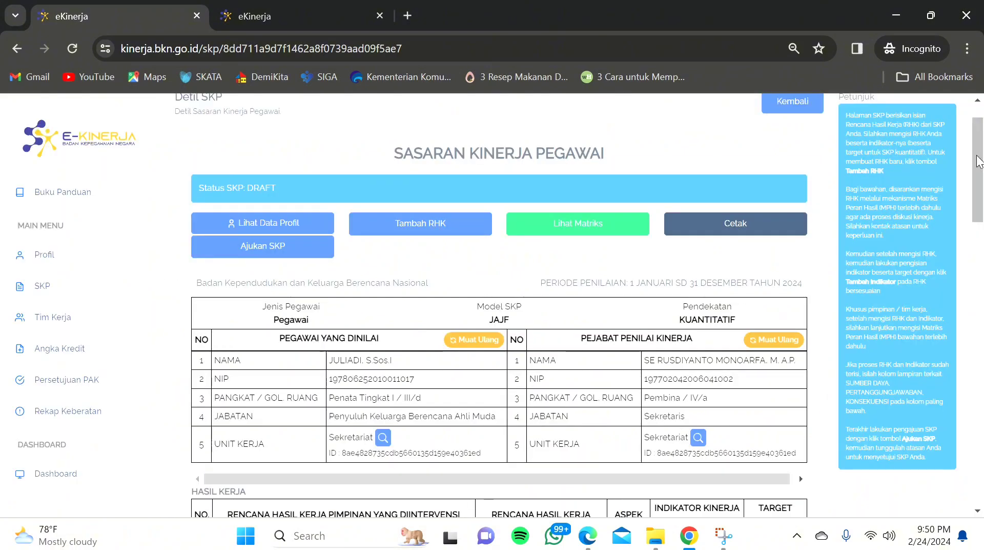
pyautogui.moveTo(979, 160); pyautogui.dragTo(983, 279)
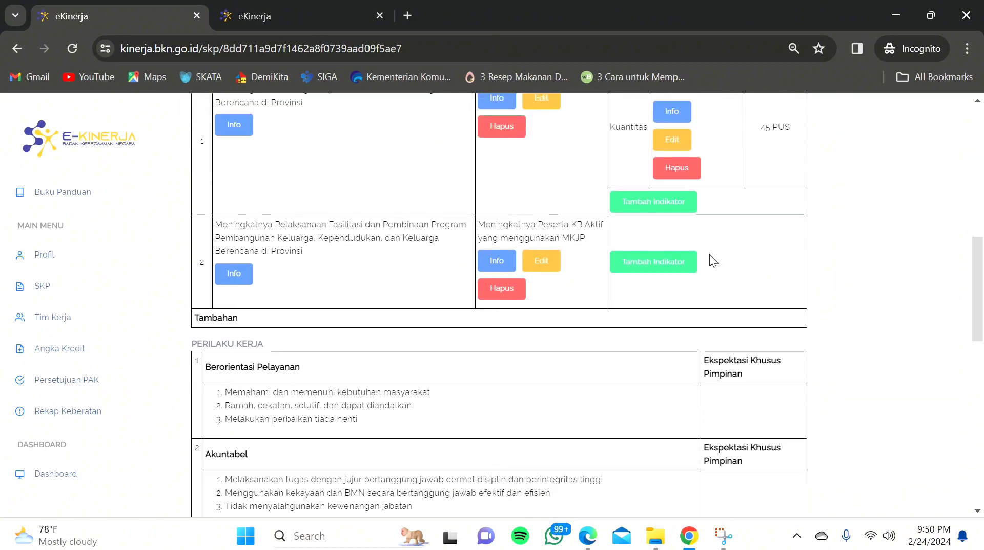
# Step: Begin a new indicator for the second RHK with aspect Kuantitas
pyautogui.click(679, 259)
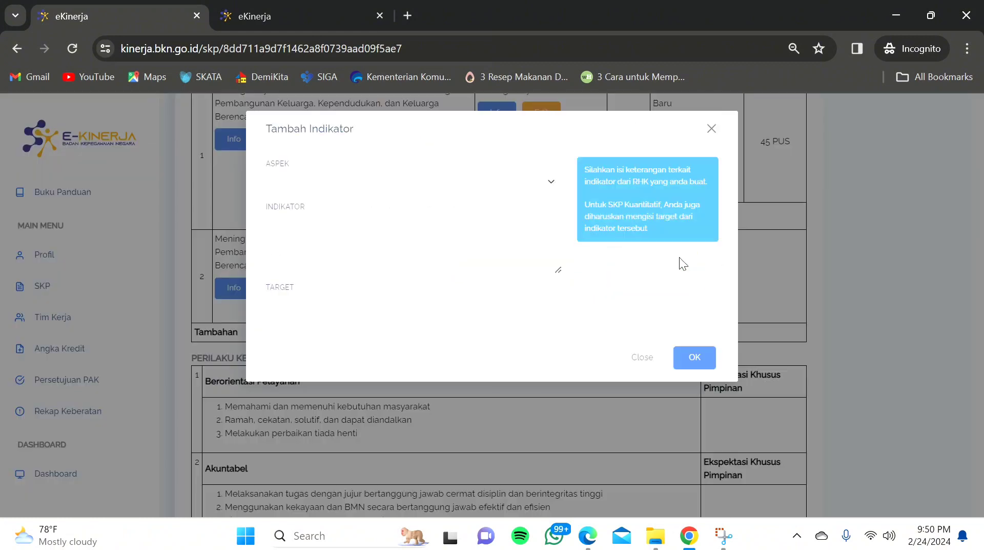
pyautogui.click(420, 185)
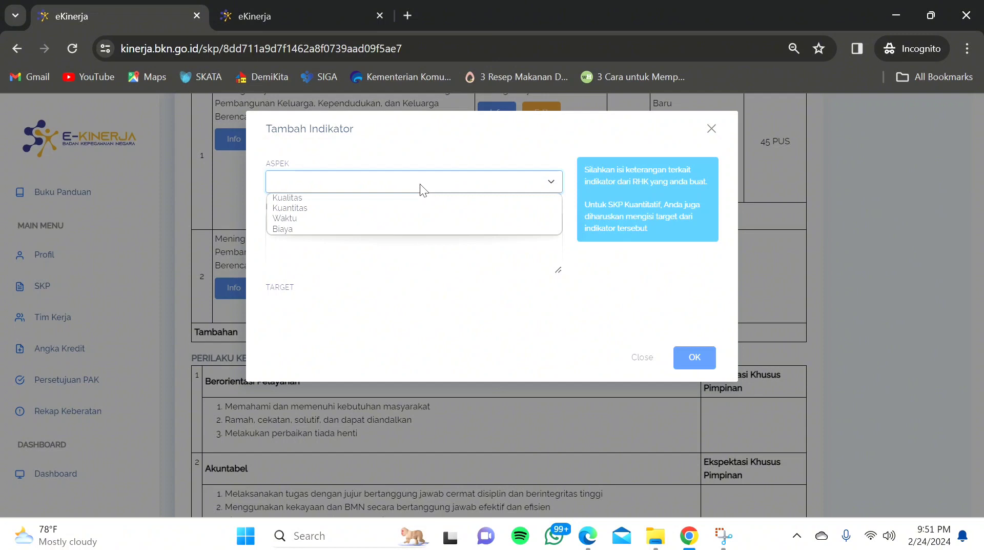
pyautogui.click(325, 207)
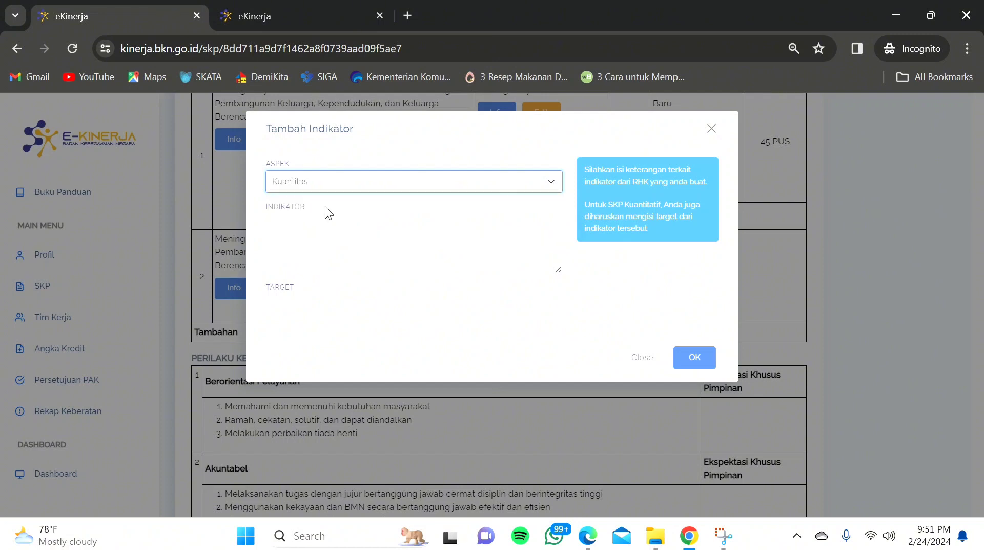
pyautogui.click(306, 222)
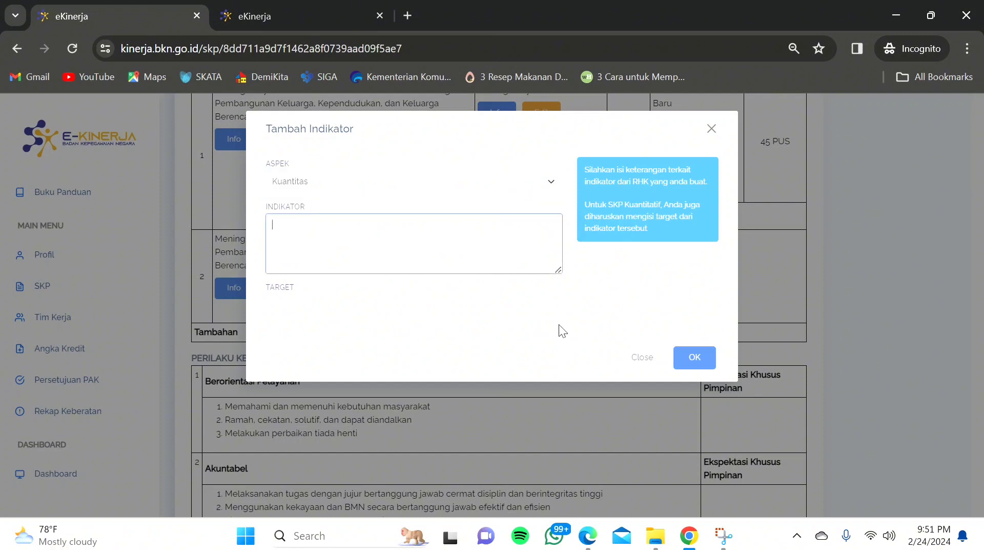
# Step: Copy 'Jumlah Peserta KB Aktif MKJP' from the PDF into the indicator field
pyautogui.moveTo(579, 546)
pyautogui.click(588, 462)
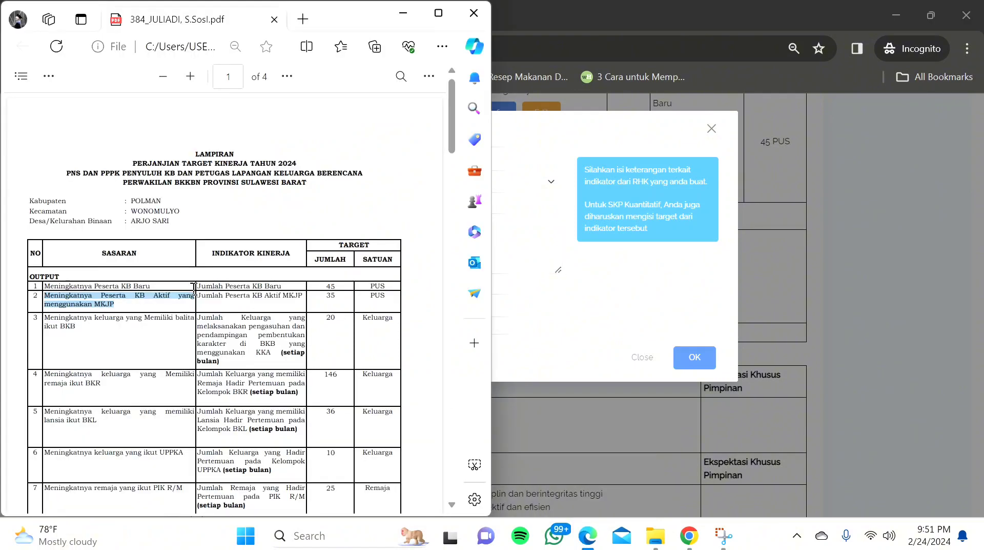
pyautogui.moveTo(200, 301); pyautogui.dragTo(306, 304)
pyautogui.hotkey('ctrl', 'c')
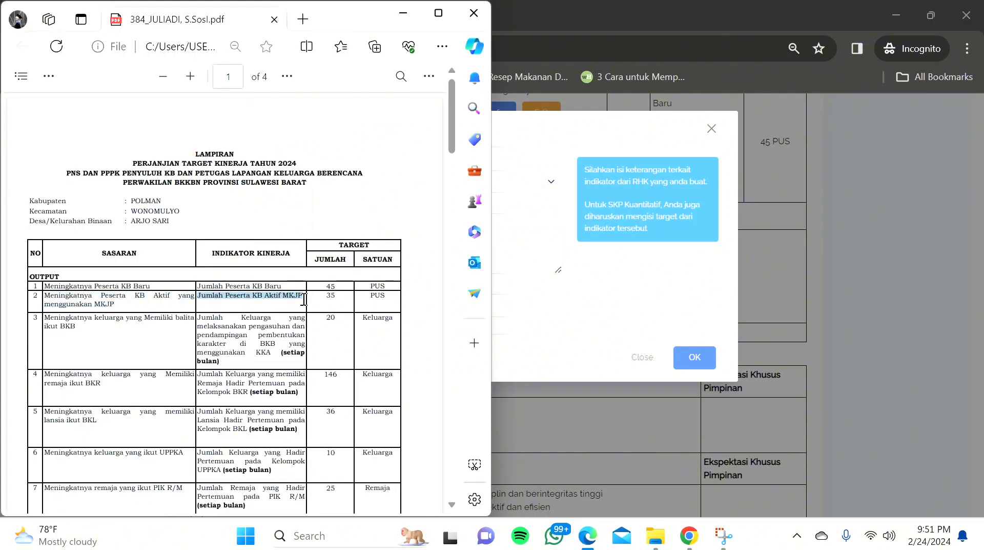
pyautogui.click(640, 294)
pyautogui.click(283, 220)
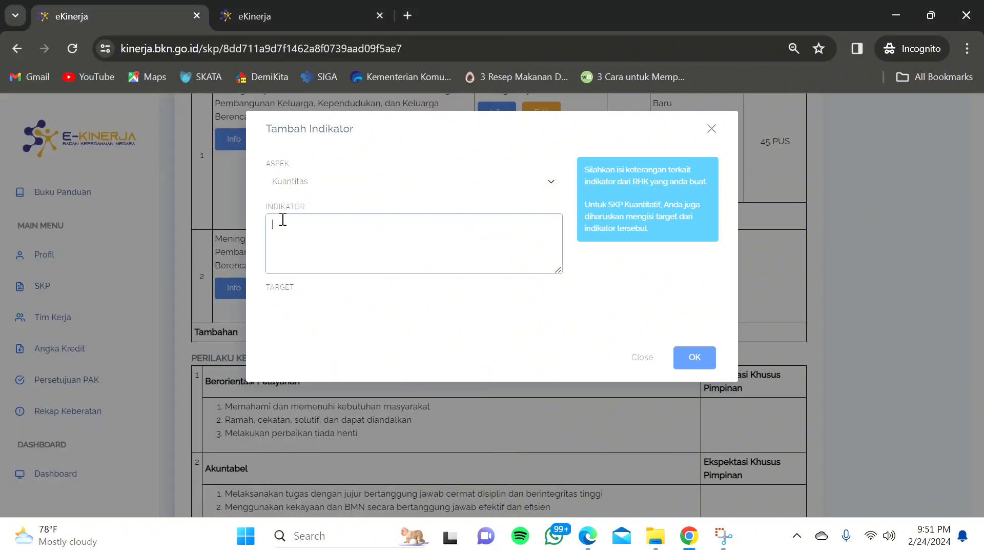
pyautogui.hotkey('ctrl', 'v')
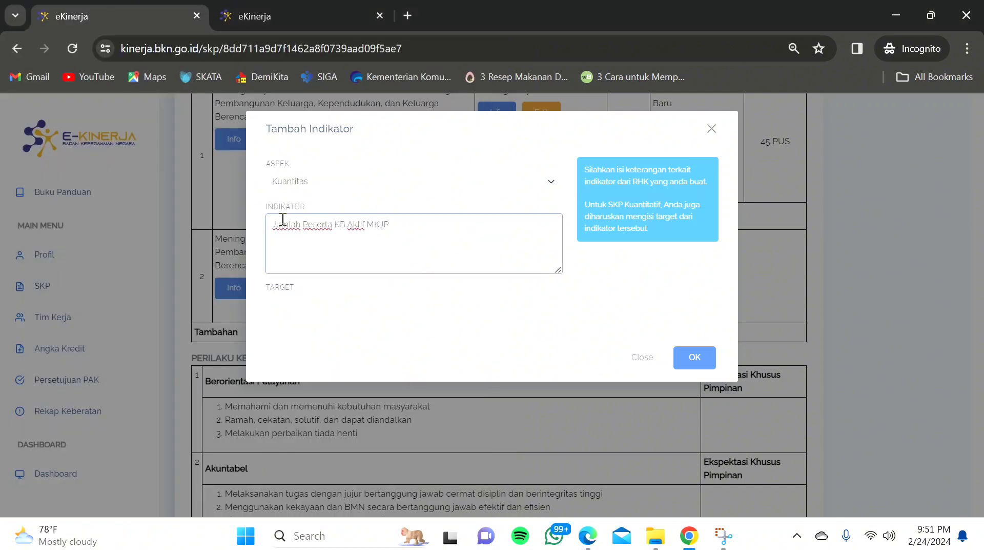
pyautogui.click(303, 307)
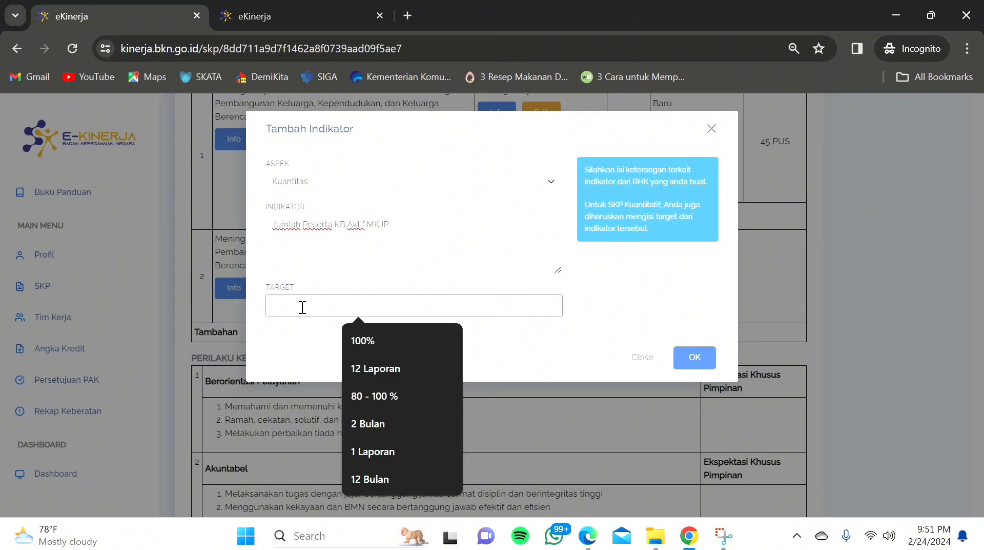
# Step: Set the indicator target to 35 PUS, fixing mistyped entries, and save it
pyautogui.click(590, 538)
pyautogui.click(592, 537)
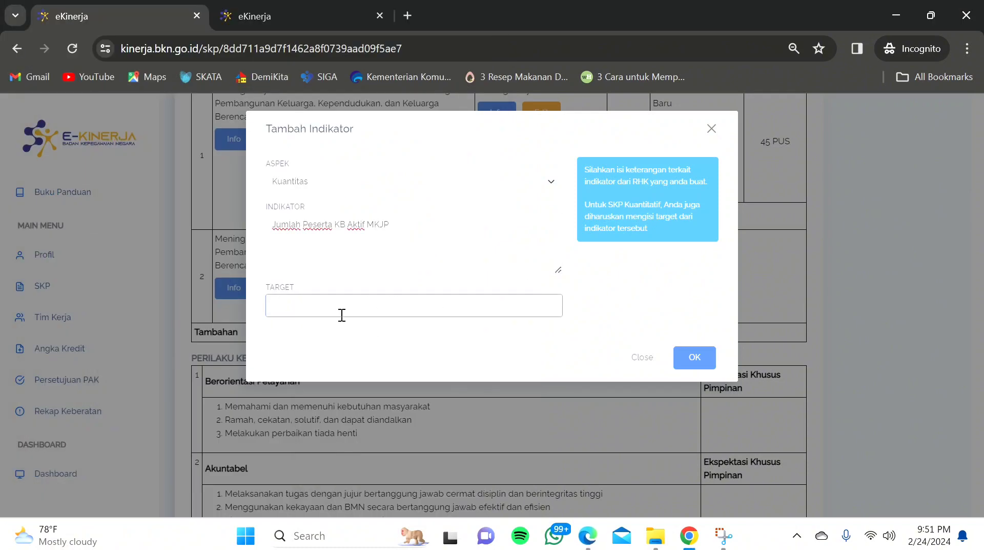
pyautogui.write('35 PUS')
pyautogui.write('dan 10')
pyautogui.press('BackSpace')
pyautogui.press('BackSpace')
pyautogui.press('BackSpace')
pyautogui.press('BackSpace')
pyautogui.press('BackSpace')
pyautogui.press('BackSpace')
pyautogui.press('BackSpace')
pyautogui.press('BackSpace')
pyautogui.press('BackSpace')
pyautogui.press('BackSpace')
pyautogui.write('45')
pyautogui.press('BackSpace')
pyautogui.press('BackSpace')
pyautogui.write('35')
pyautogui.click(699, 359)
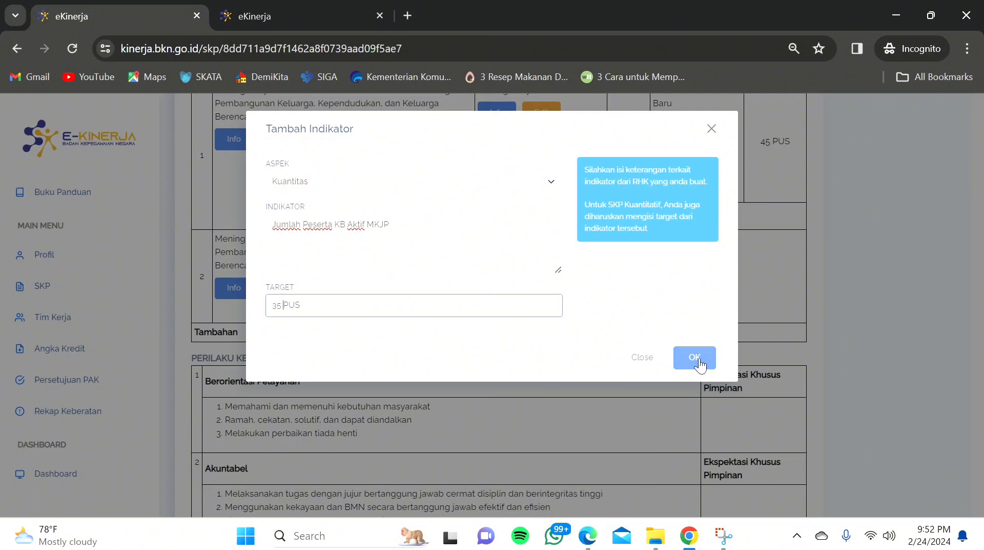
pyautogui.click(696, 357)
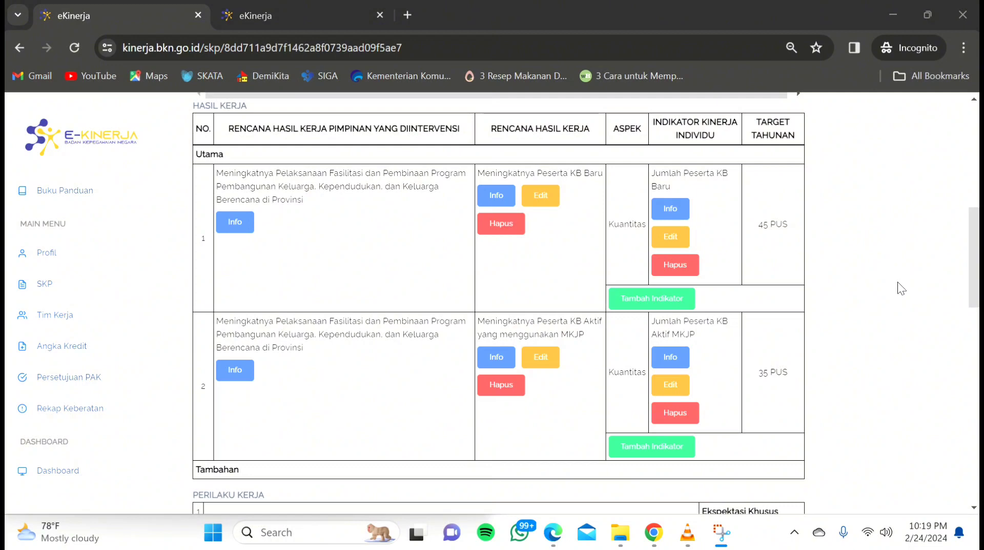
# Step: Scroll to the top of the SKP page and log out of eKinerja from the user-name menu
pyautogui.moveTo(974, 257); pyautogui.dragTo(975, 190)
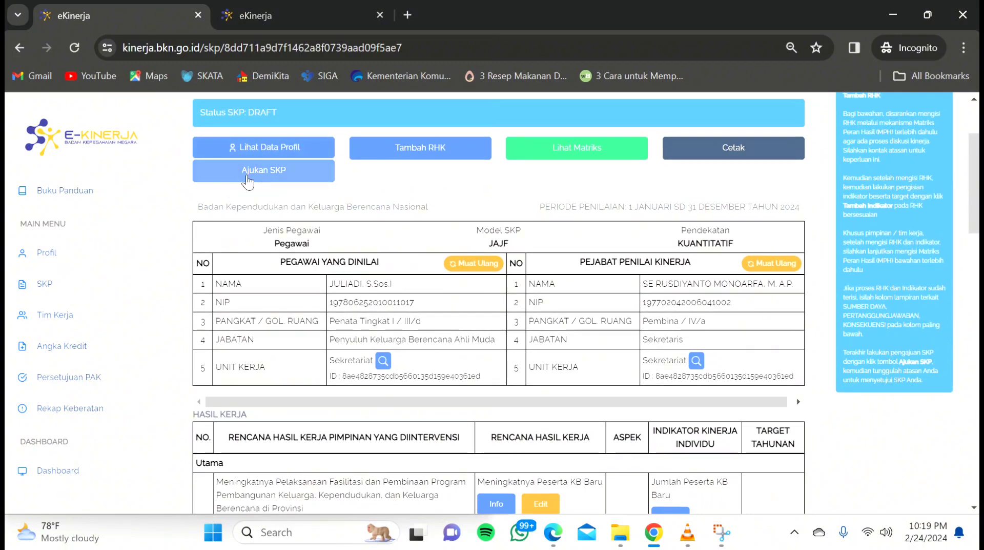
pyautogui.moveTo(974, 158); pyautogui.dragTo(975, 134)
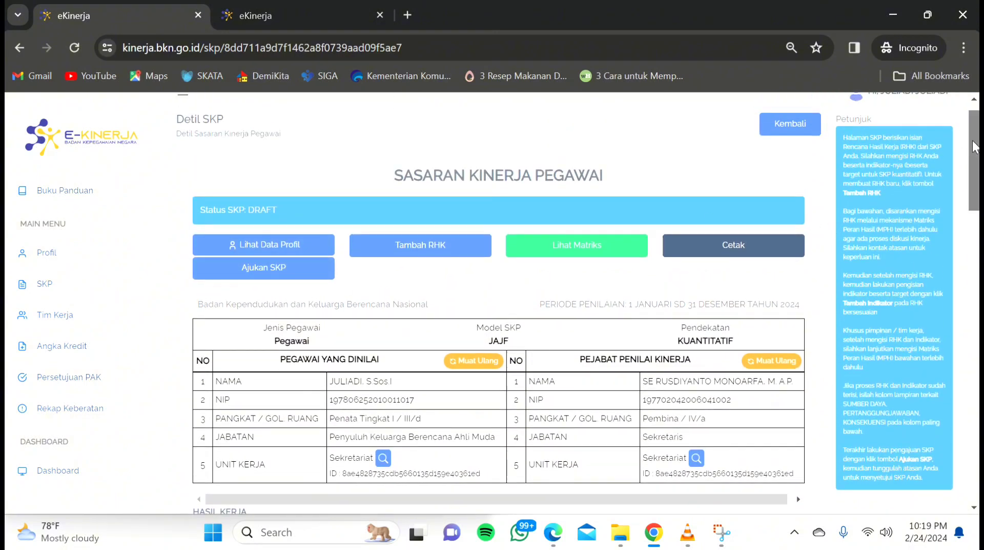
pyautogui.moveTo(976, 146)
pyautogui.mouseDown()
pyautogui.moveTo(976, 217)
pyautogui.moveTo(974, 135)
pyautogui.mouseUp()
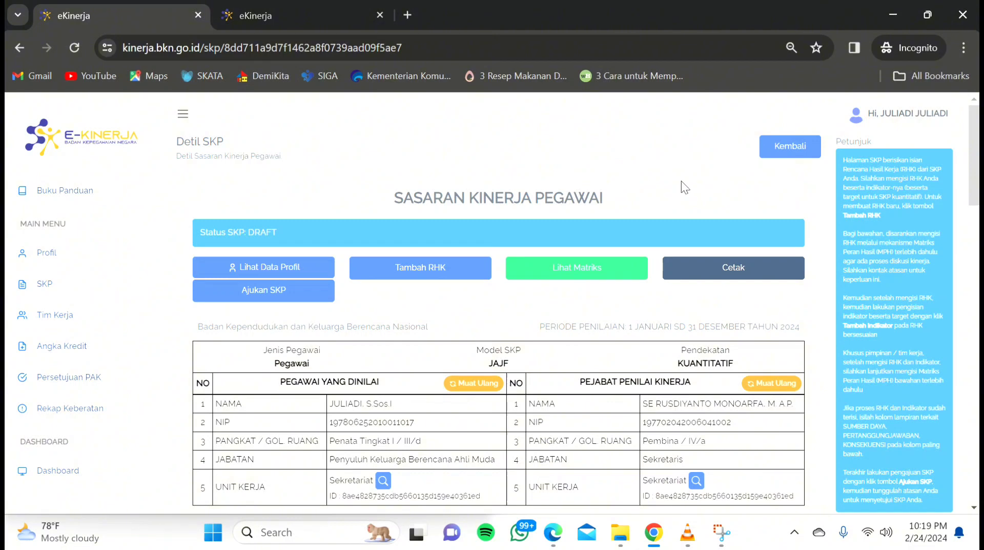
pyautogui.click(912, 121)
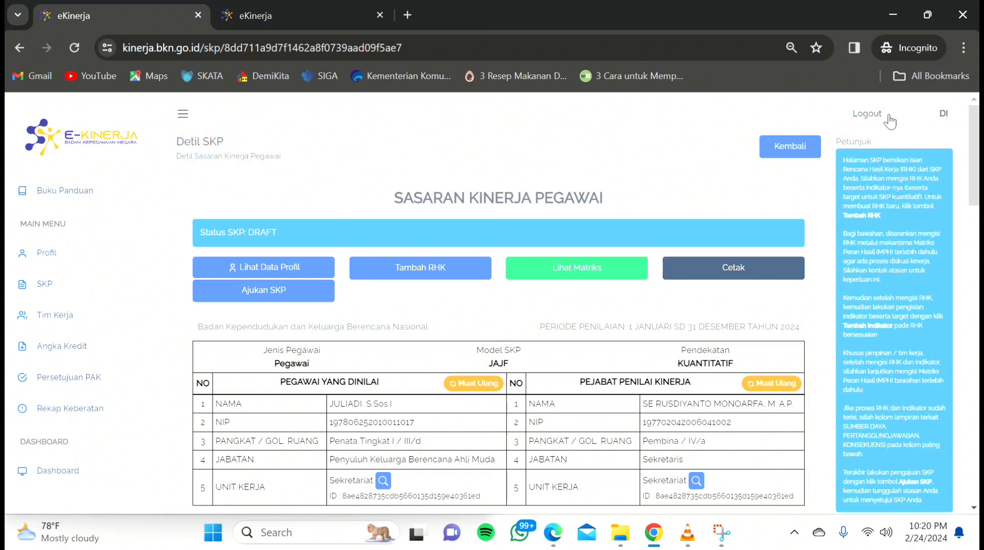
pyautogui.click(872, 115)
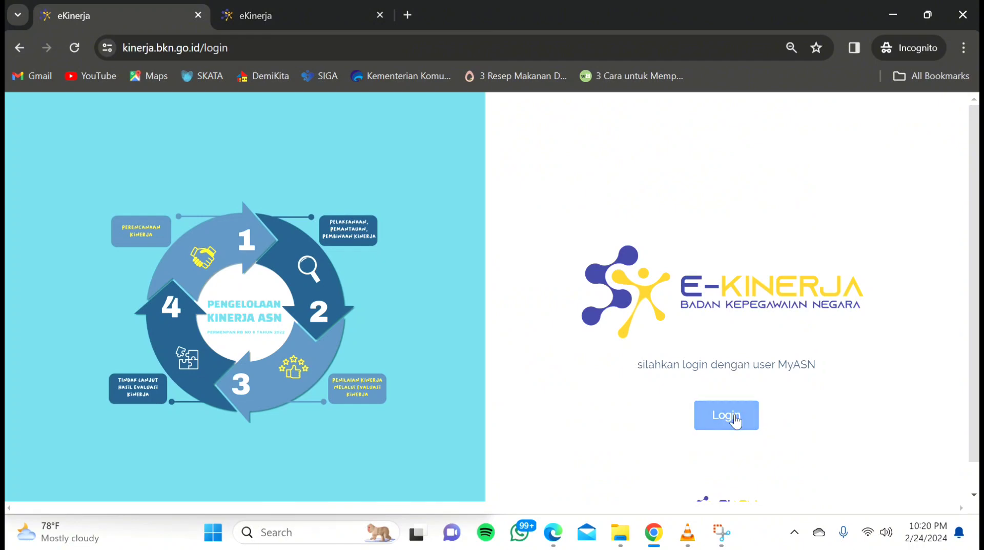
# Step: Sign in through SIASN SSO with a different ASN account's NIP username and password
pyautogui.click(735, 416)
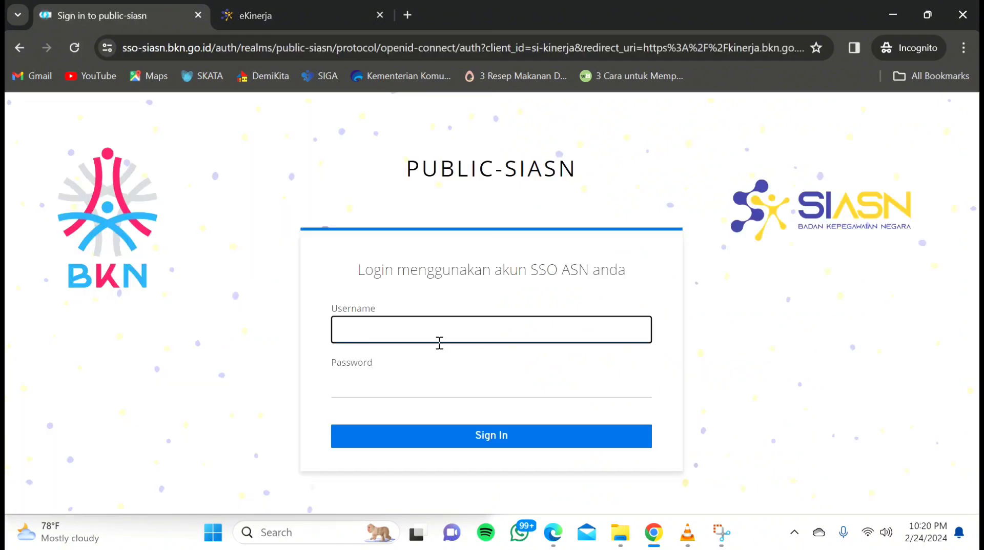
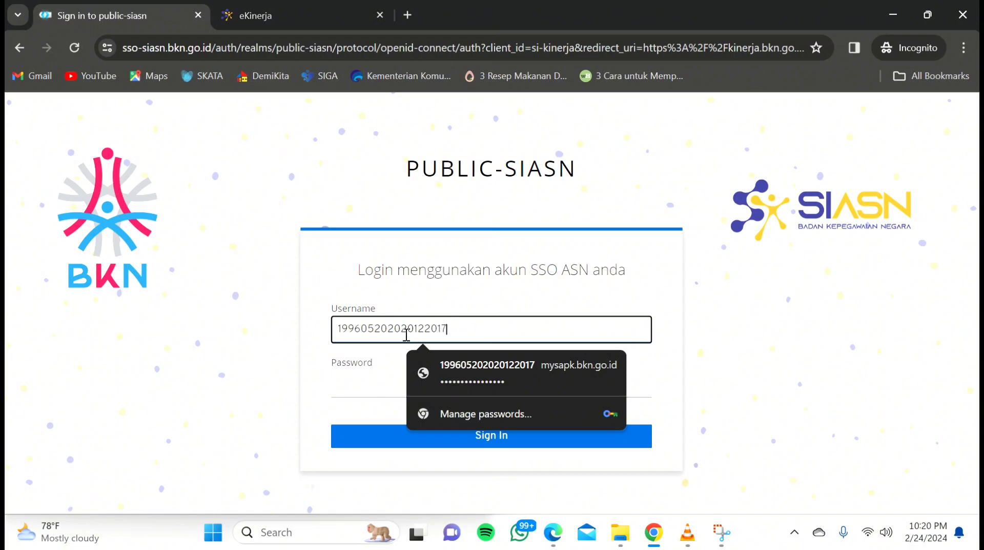
pyautogui.click(358, 378)
pyautogui.write('a••••••')
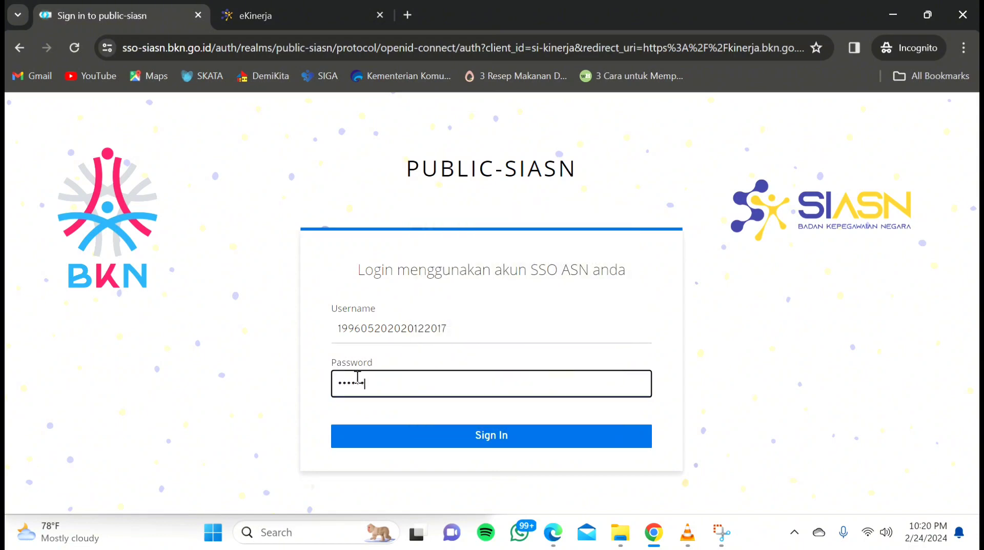
pyautogui.write('•••')
pyautogui.click(456, 446)
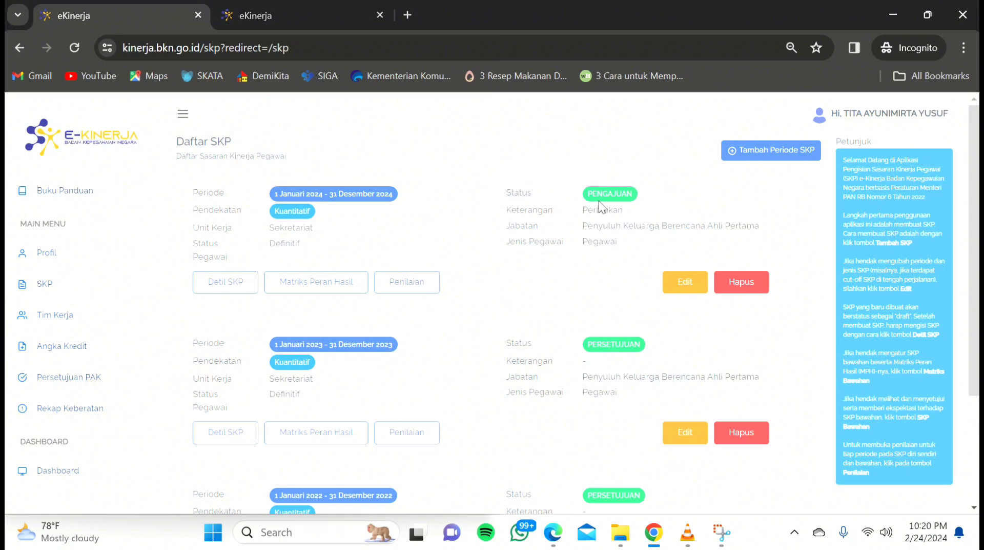
# Step: Open the 2024 SKP details and review the Hasil Kerja targets: 41 PUS, 45 PUS, 33 and 163 Keluarga
pyautogui.click(231, 284)
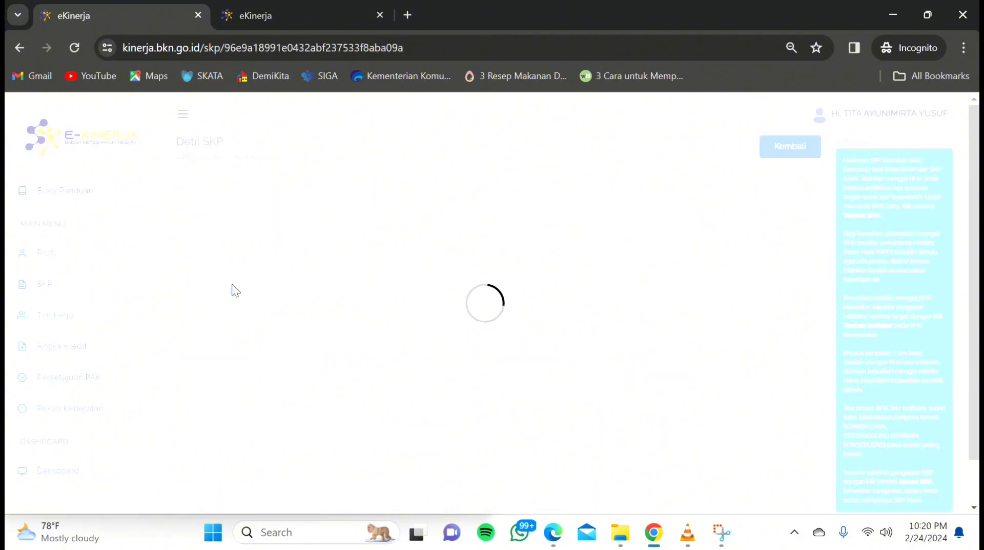
pyautogui.moveTo(976, 128); pyautogui.dragTo(977, 173)
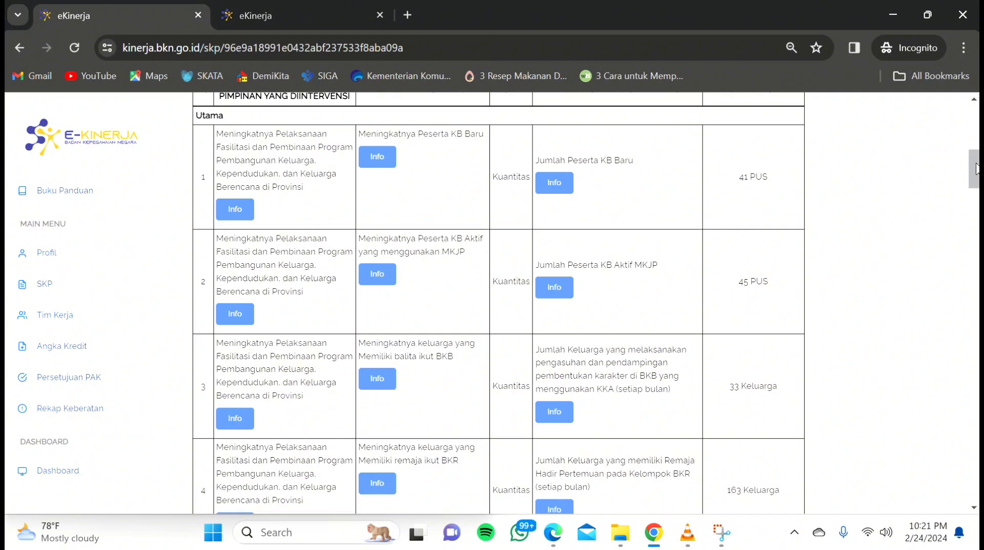
pyautogui.moveTo(977, 169); pyautogui.dragTo(961, 374)
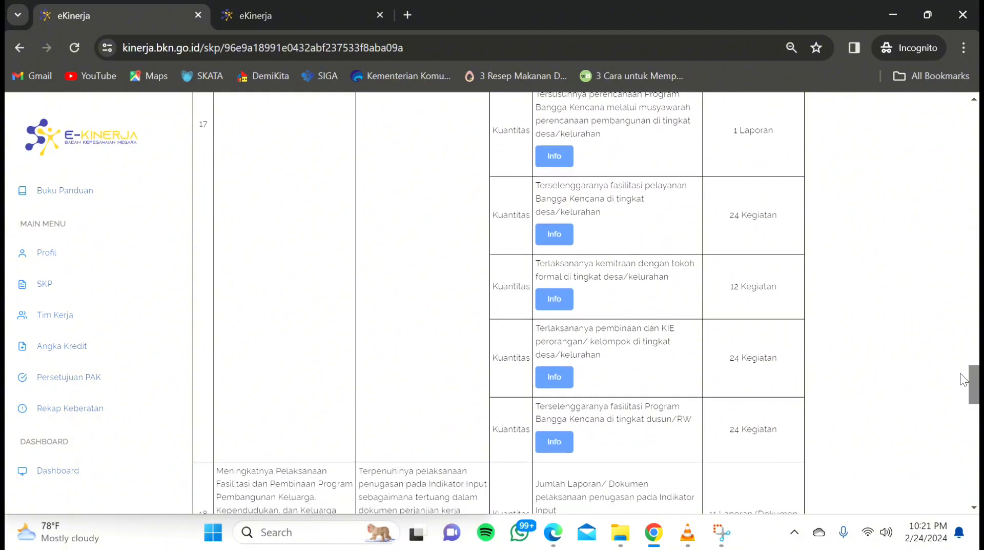
# Step: Check the target PDF, then return to eKinerja showing RHK 17's targets: 1 Laporan, 24 and 12 Kegiatan
pyautogui.click(554, 543)
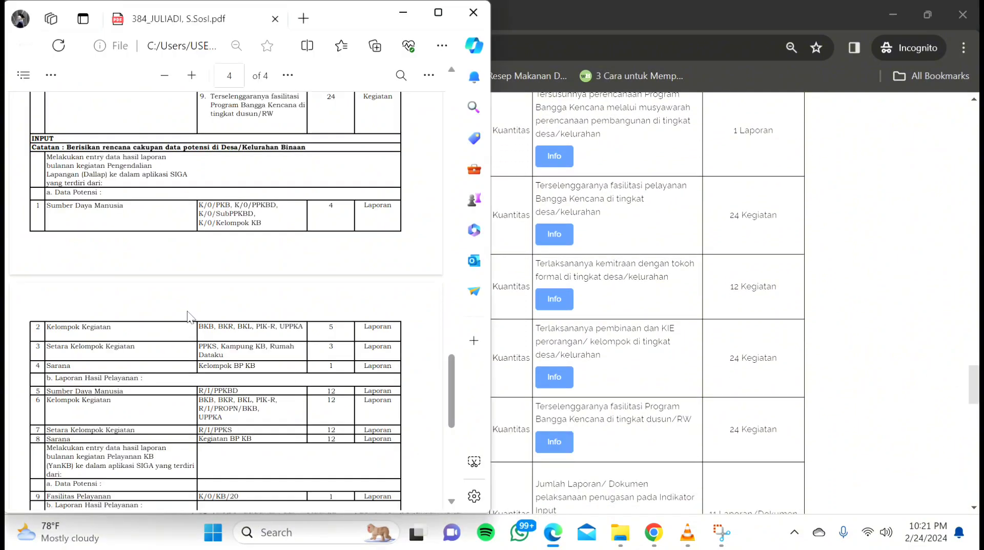
pyautogui.scroll(8, 188, 317)
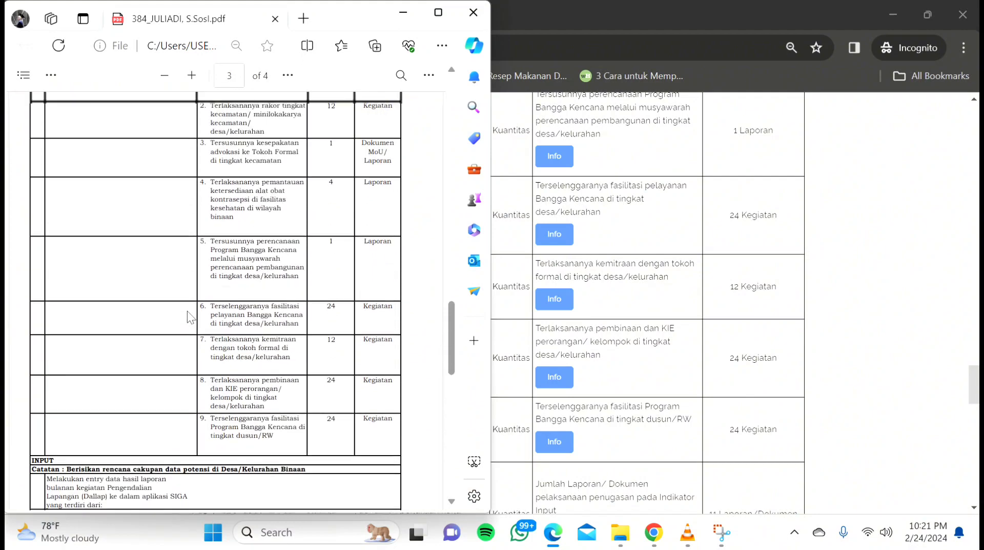
pyautogui.scroll(-1, 188, 312)
pyautogui.scroll(3, 188, 312)
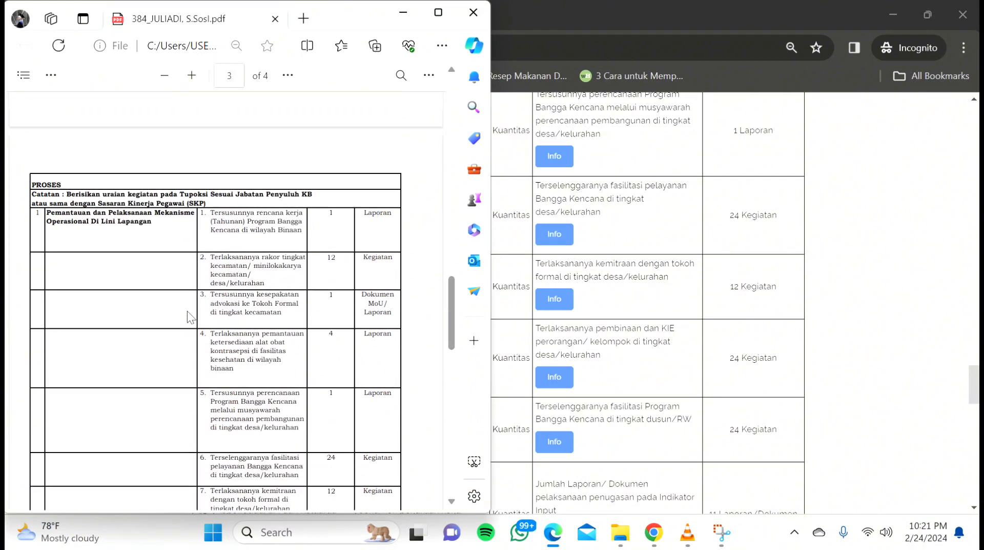
pyautogui.scroll(5, 187, 313)
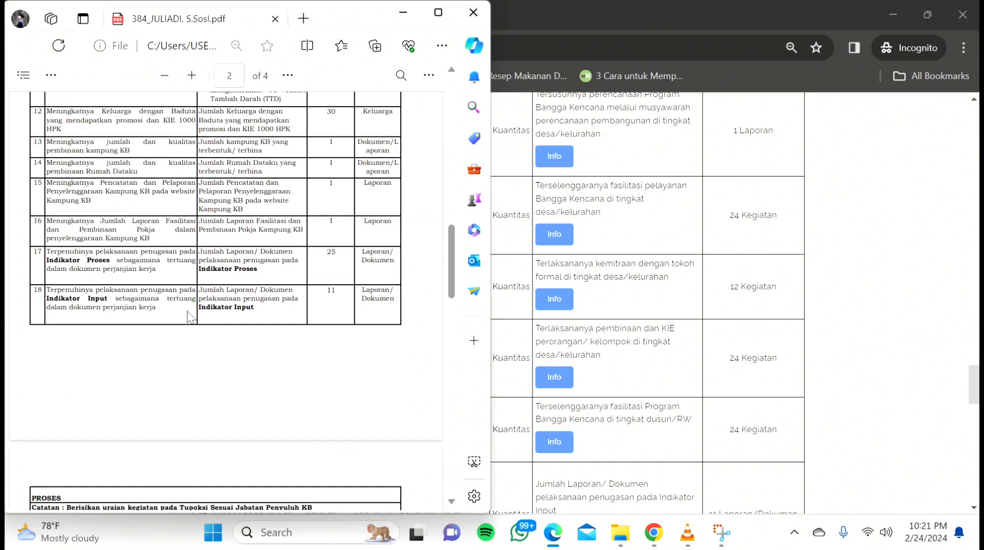
pyautogui.scroll(-5, 186, 311)
pyautogui.scroll(6, 186, 310)
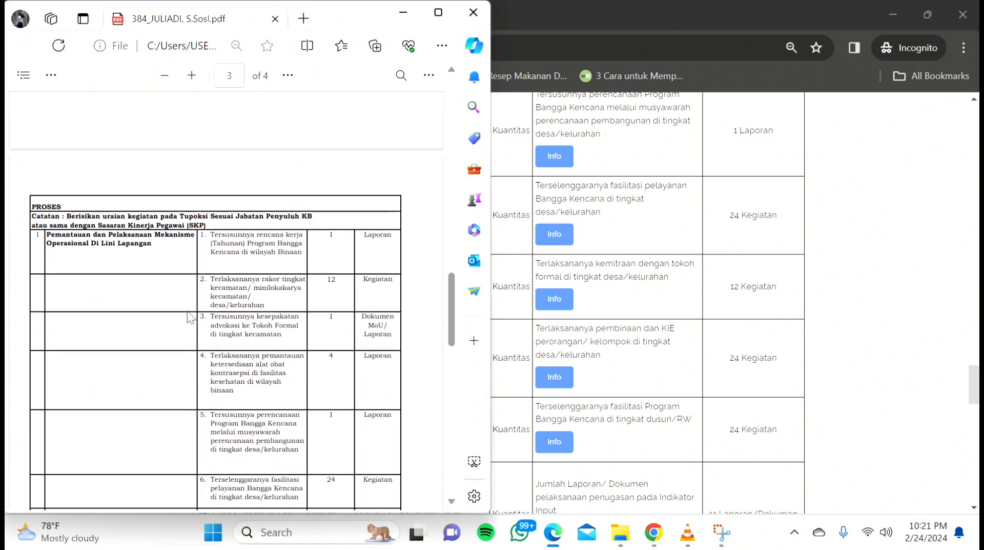
pyautogui.scroll(2, 190, 317)
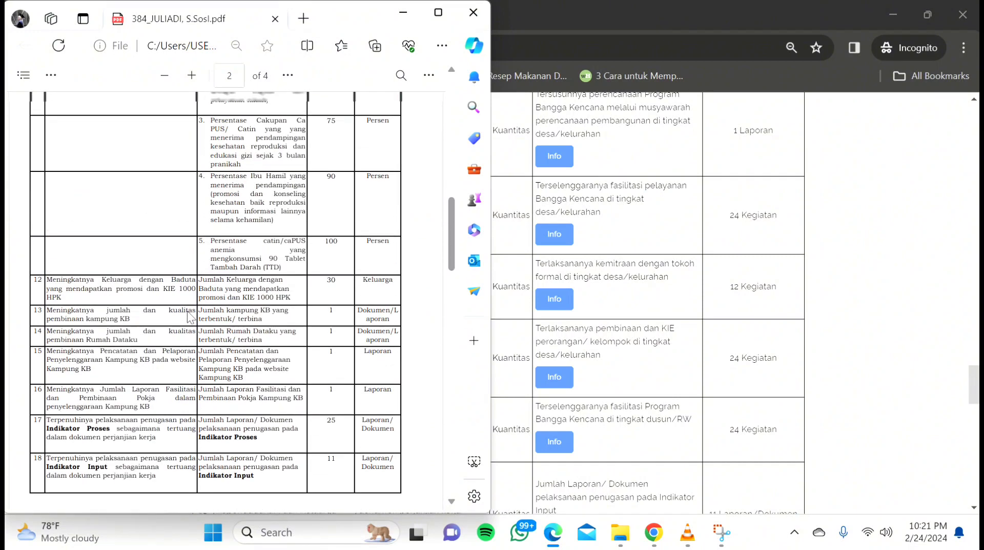
pyautogui.scroll(4, 190, 317)
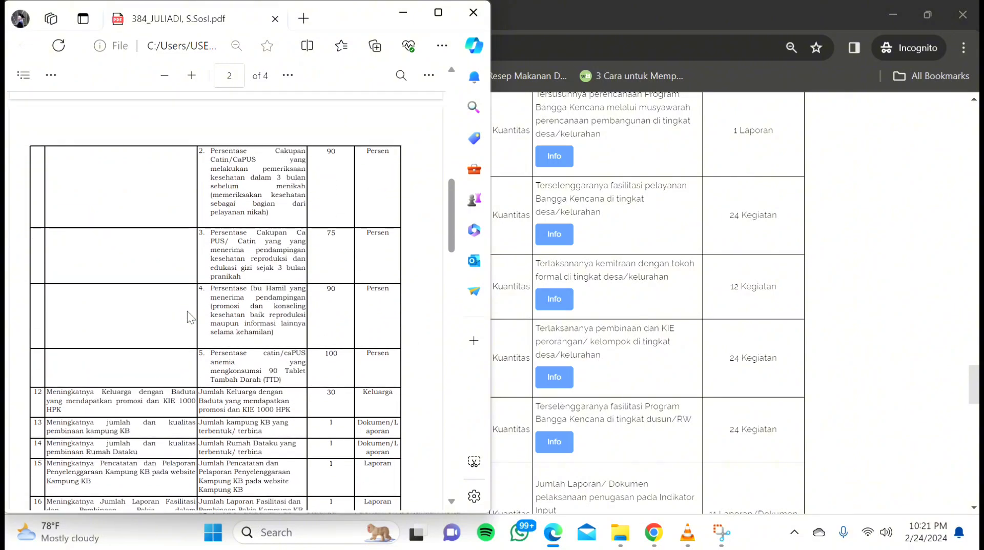
pyautogui.scroll(-7, 187, 310)
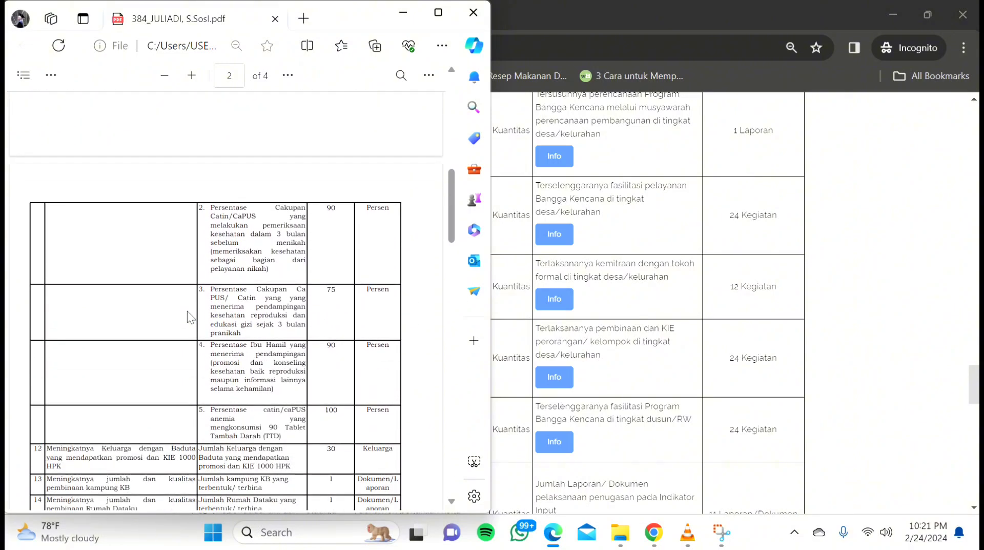
pyautogui.scroll(-1, 187, 311)
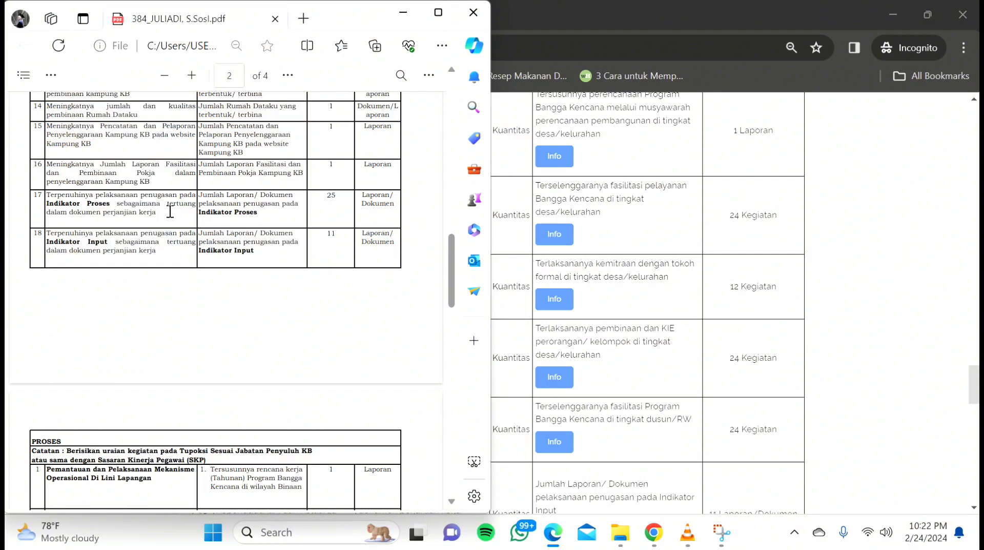
pyautogui.click(872, 237)
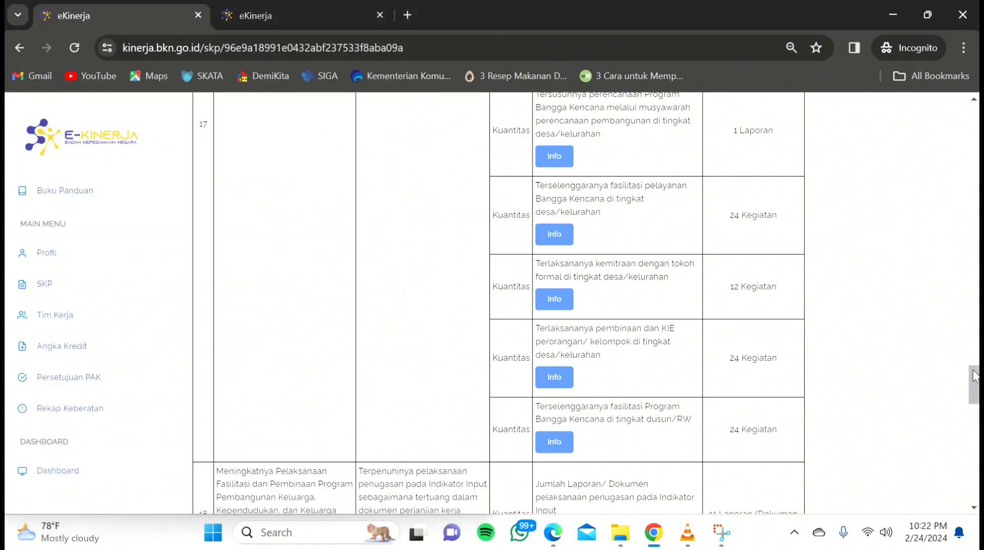
pyautogui.moveTo(973, 376); pyautogui.dragTo(947, 342)
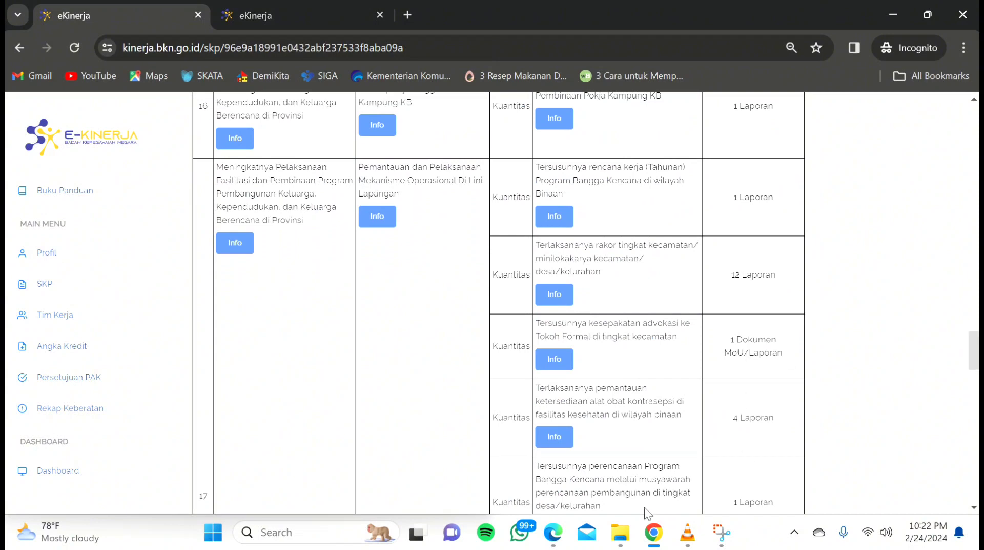
pyautogui.click(555, 538)
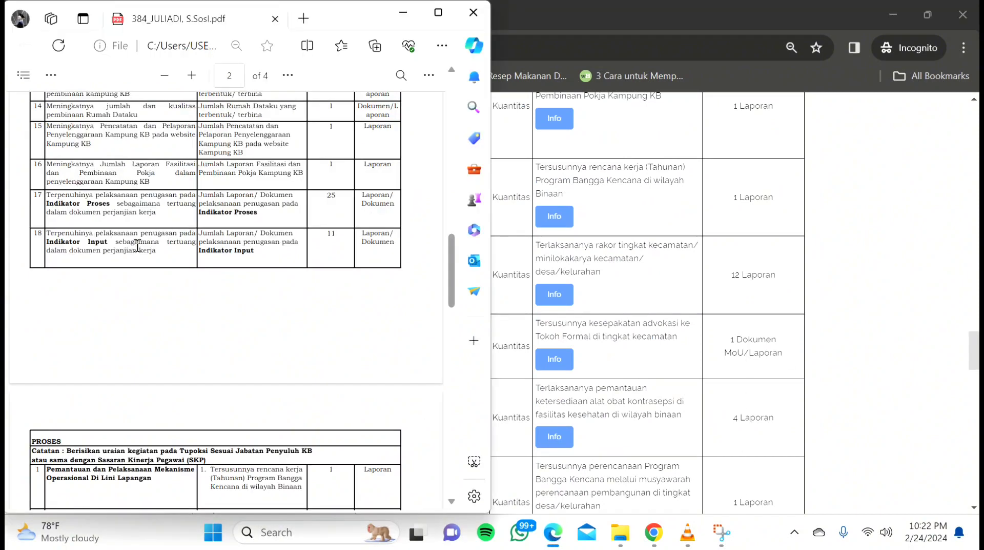
pyautogui.moveTo(46, 197); pyautogui.dragTo(166, 221)
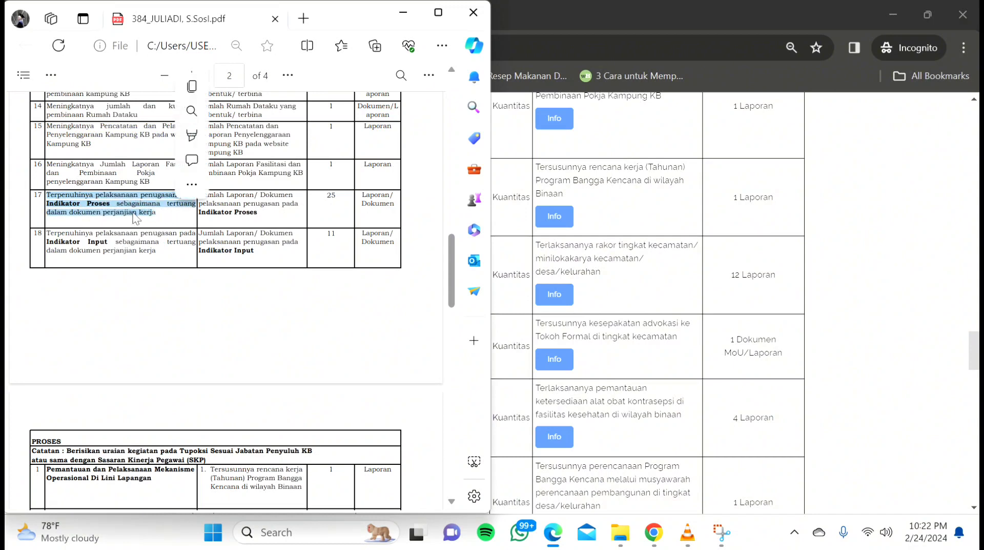
pyautogui.moveTo(456, 275); pyautogui.dragTo(453, 309)
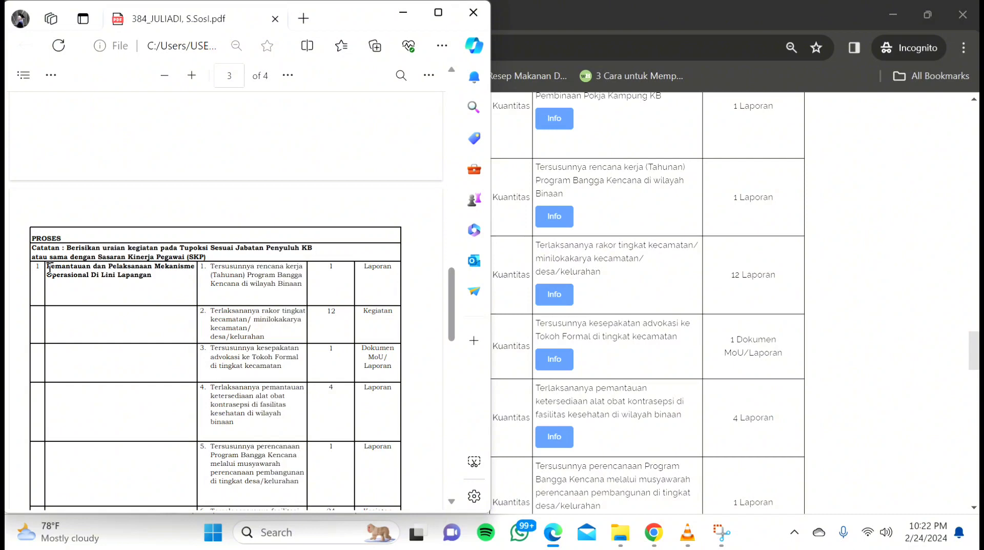
pyautogui.moveTo(45, 266); pyautogui.dragTo(159, 277)
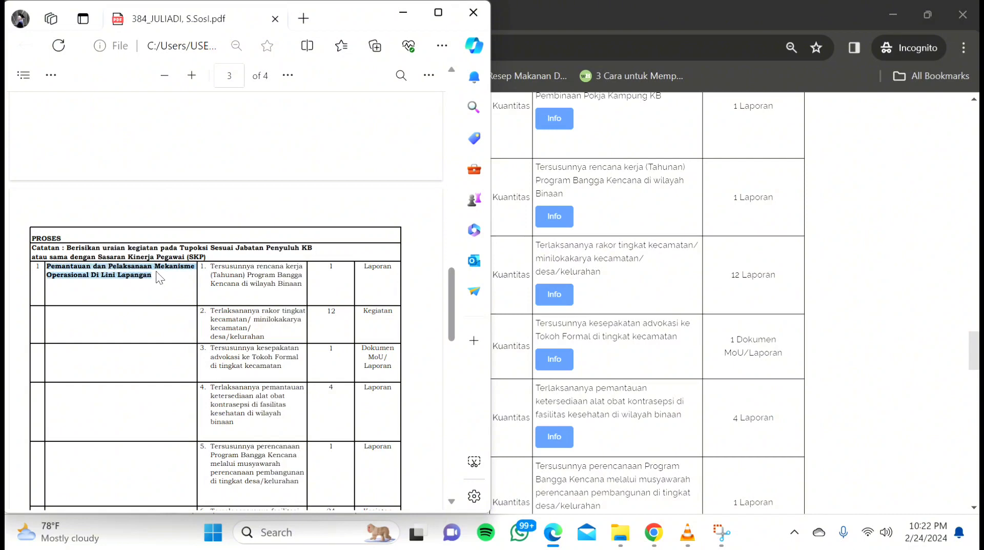
pyautogui.hotkey('ctrl', 'c')
pyautogui.click(872, 245)
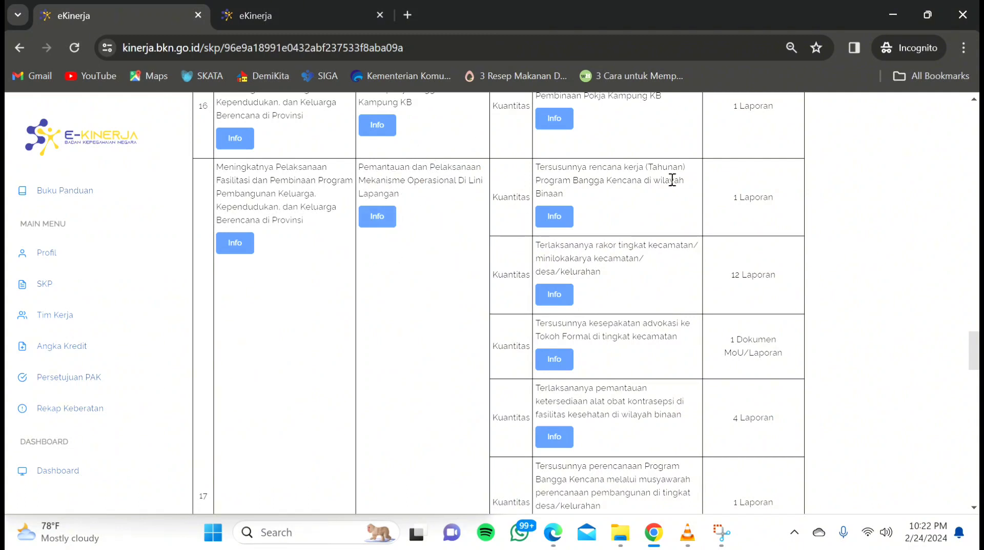
pyautogui.click(553, 533)
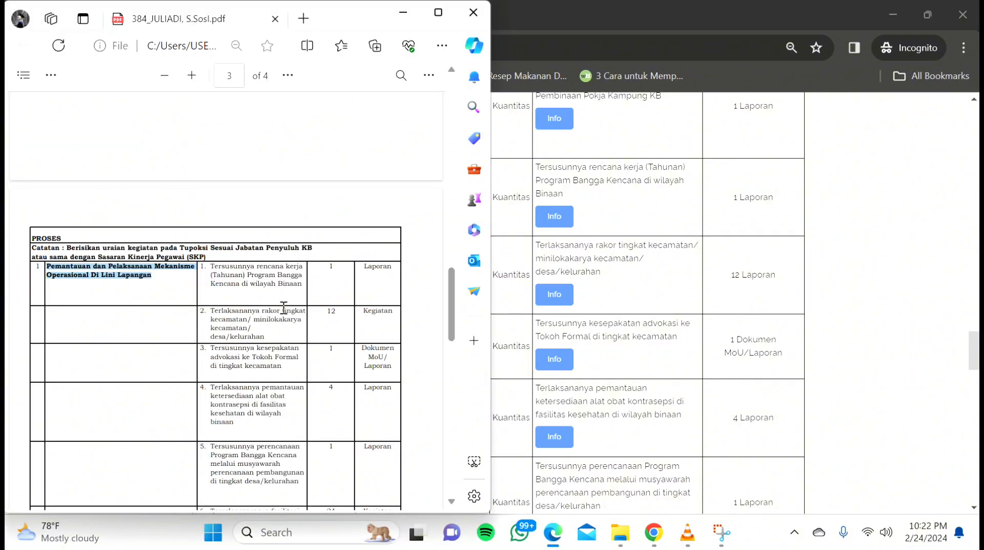
pyautogui.moveTo(447, 297)
pyautogui.mouseDown()
pyautogui.moveTo(449, 324)
pyautogui.moveTo(450, 304)
pyautogui.mouseUp()
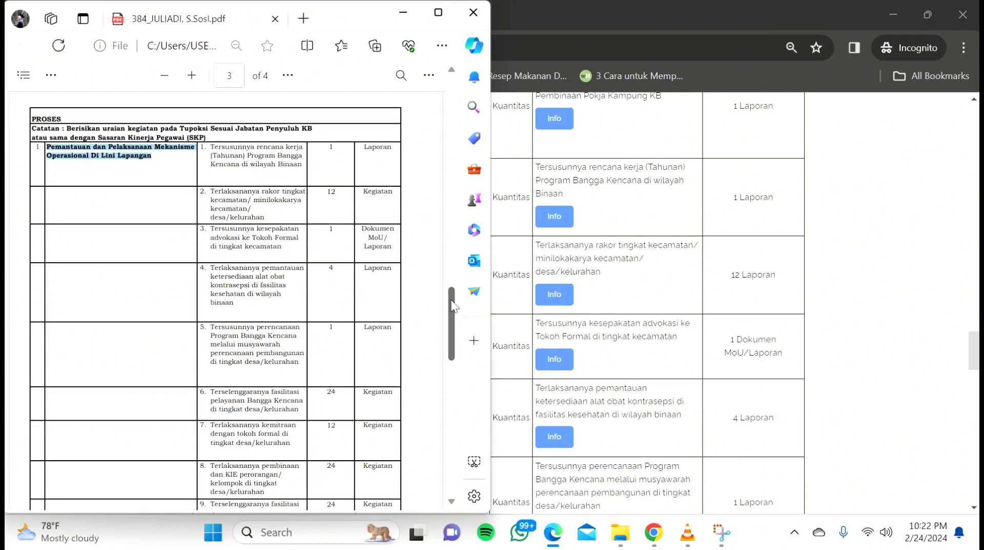
pyautogui.moveTo(452, 306); pyautogui.dragTo(453, 254)
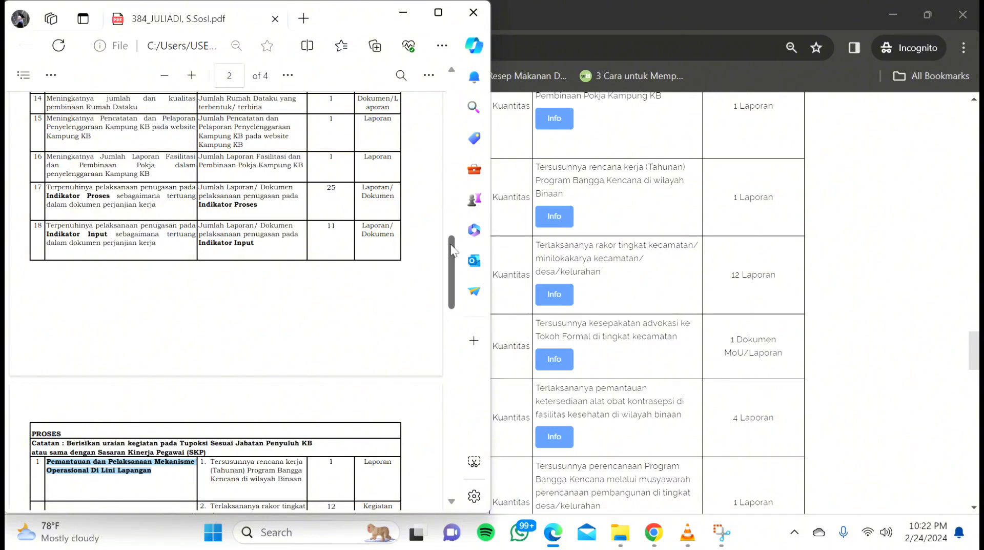
pyautogui.moveTo(452, 250); pyautogui.dragTo(453, 370)
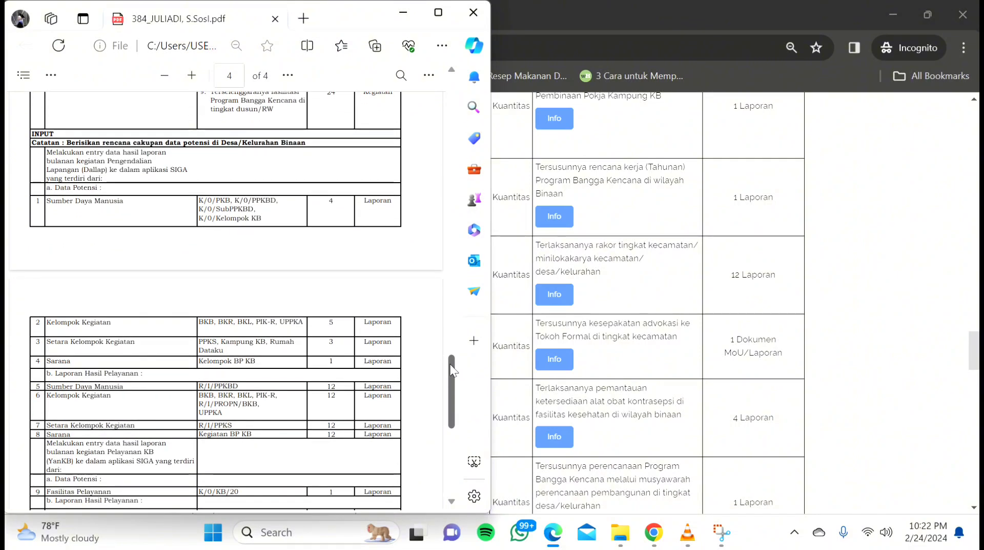
pyautogui.moveTo(452, 370); pyautogui.dragTo(57, 262)
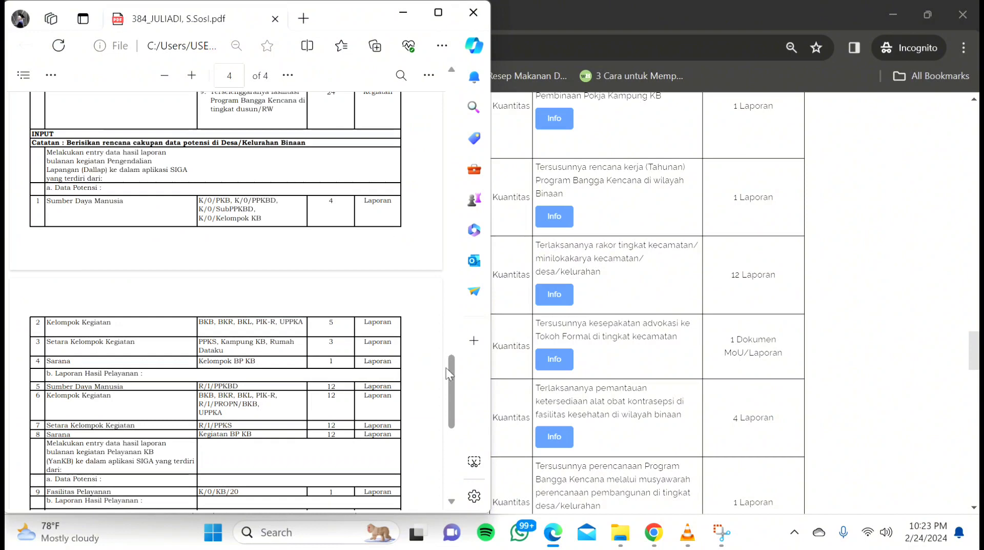
pyautogui.moveTo(450, 384); pyautogui.dragTo(441, 222)
pyautogui.scroll(-2, 442, 222)
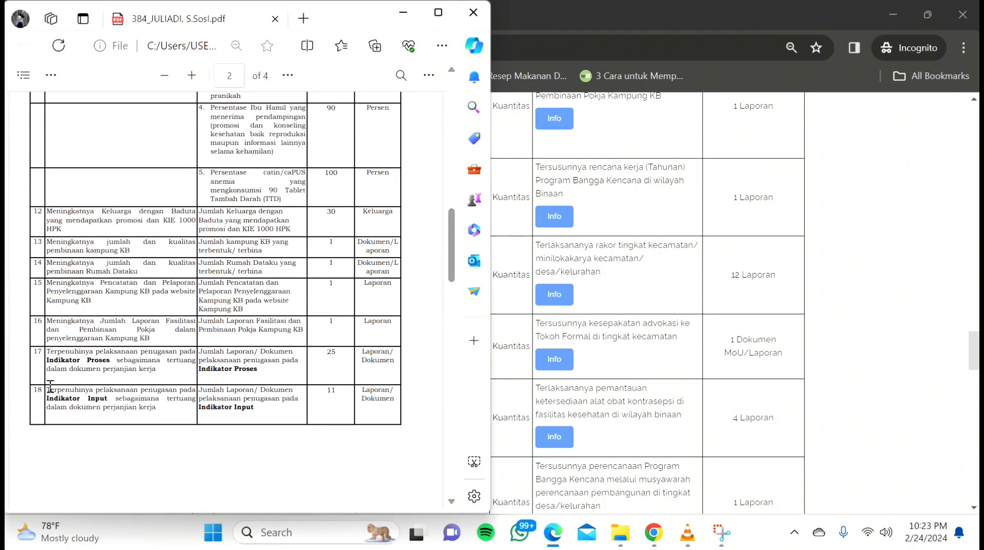
pyautogui.moveTo(48, 390); pyautogui.dragTo(170, 420)
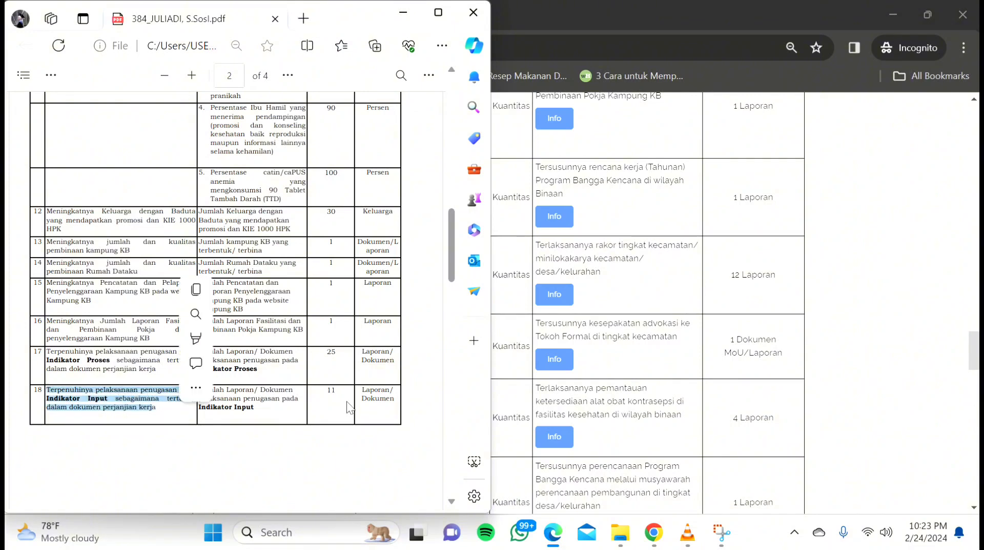
pyautogui.click(899, 316)
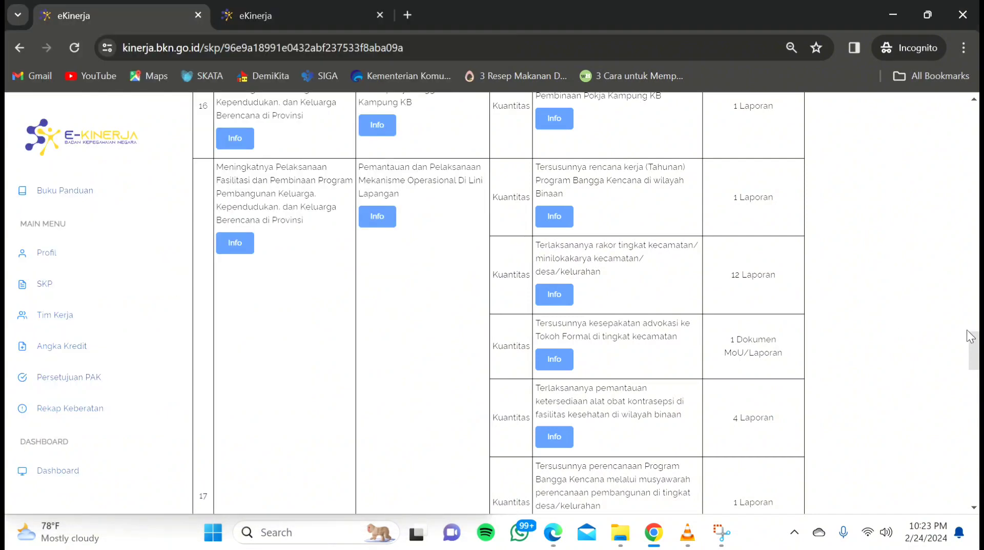
pyautogui.moveTo(970, 336); pyautogui.dragTo(974, 397)
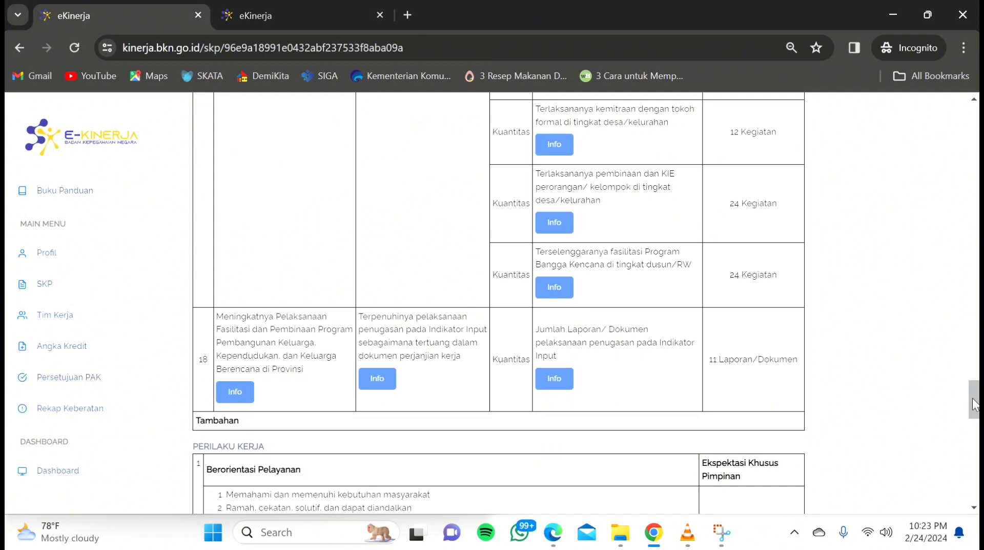
pyautogui.moveTo(973, 399)
pyautogui.mouseDown()
pyautogui.moveTo(970, 369)
pyautogui.moveTo(963, 395)
pyautogui.mouseUp()
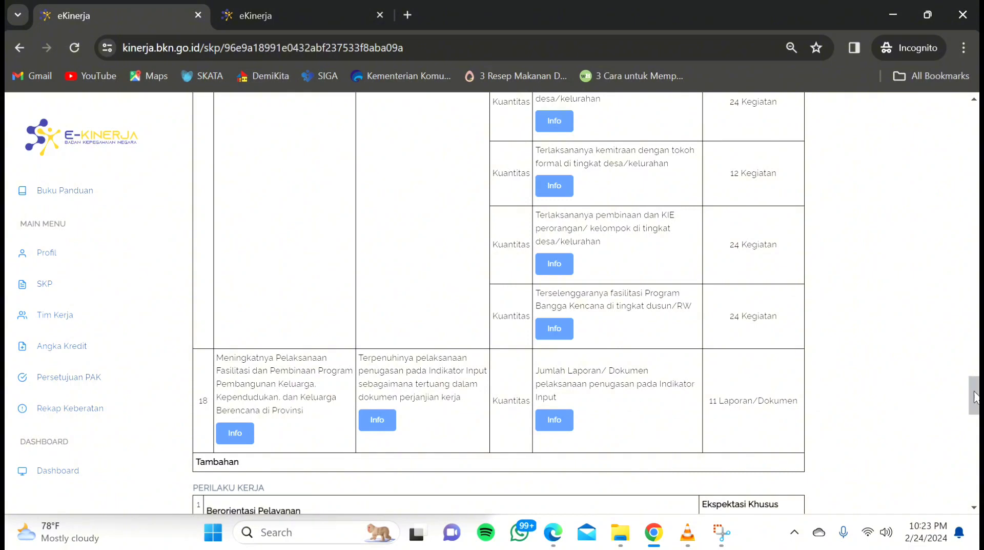
pyautogui.moveTo(975, 396); pyautogui.dragTo(972, 138)
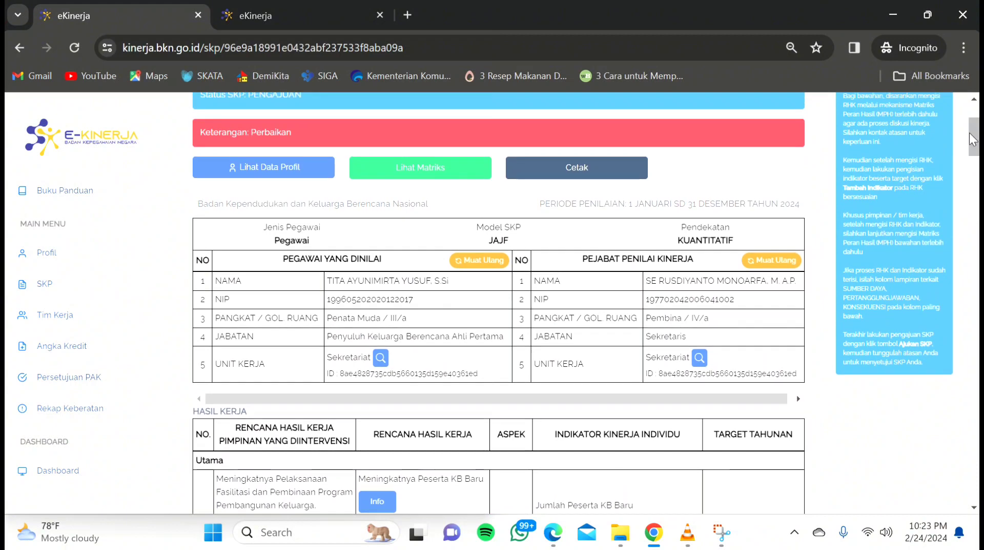
pyautogui.scroll(2, 459, 277)
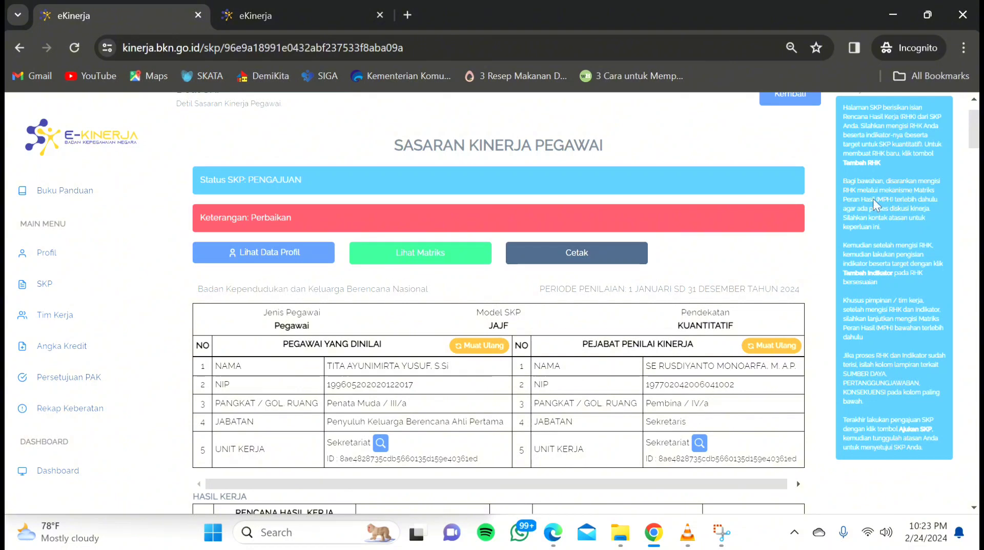
pyautogui.moveTo(974, 140); pyautogui.dragTo(972, 167)
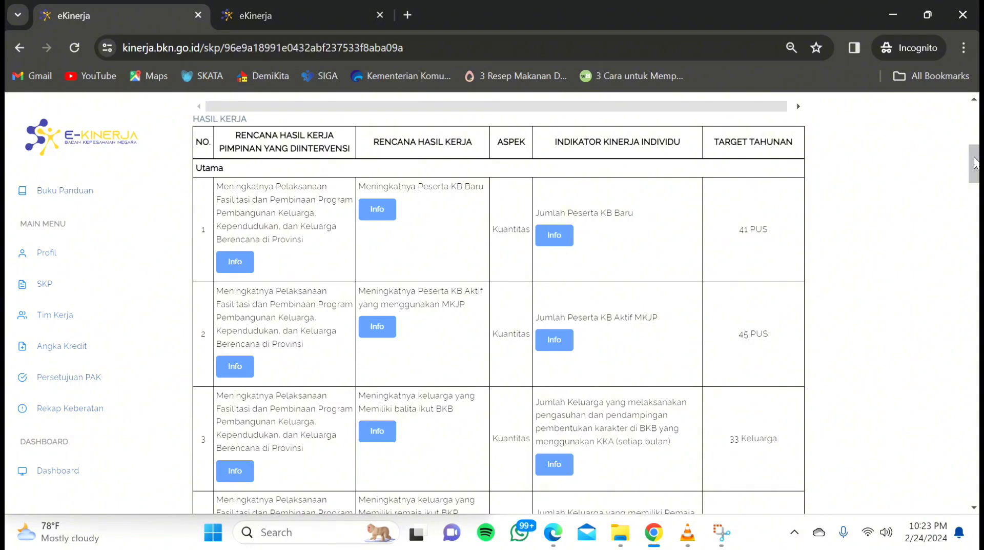
pyautogui.moveTo(976, 163); pyautogui.dragTo(974, 162)
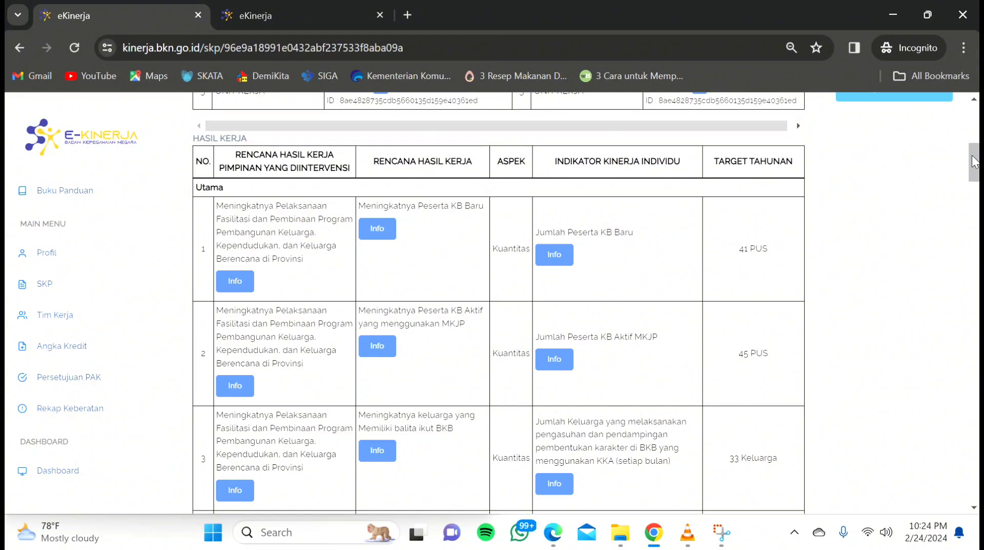
pyautogui.moveTo(975, 163); pyautogui.dragTo(975, 123)
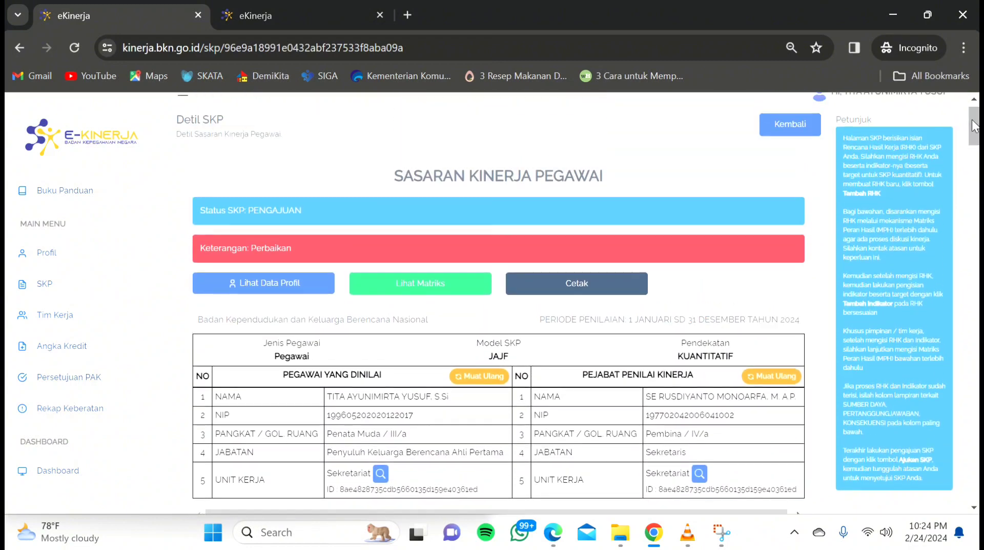